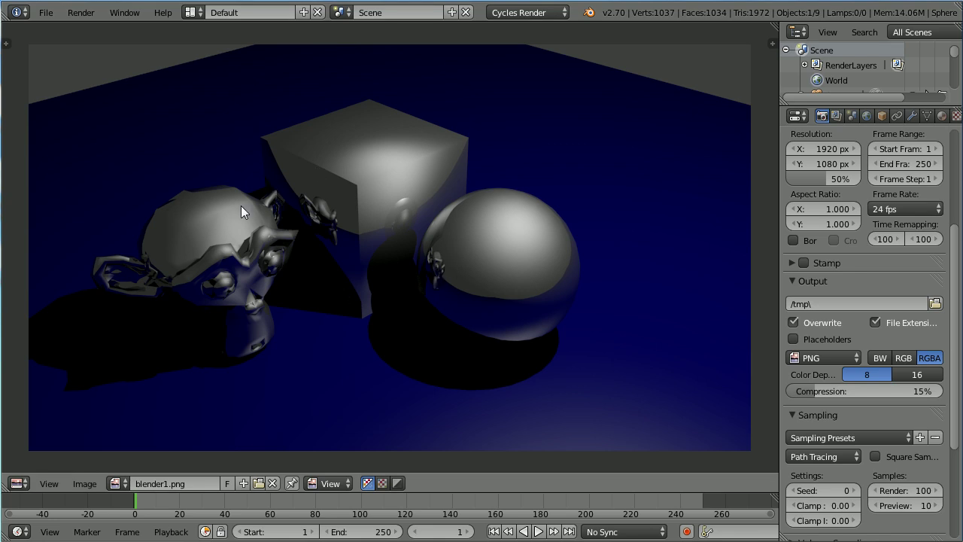
Step: Show cycles500c.png, then cycles500Golda.png in the Image Editor, and request a new file
click(117, 482)
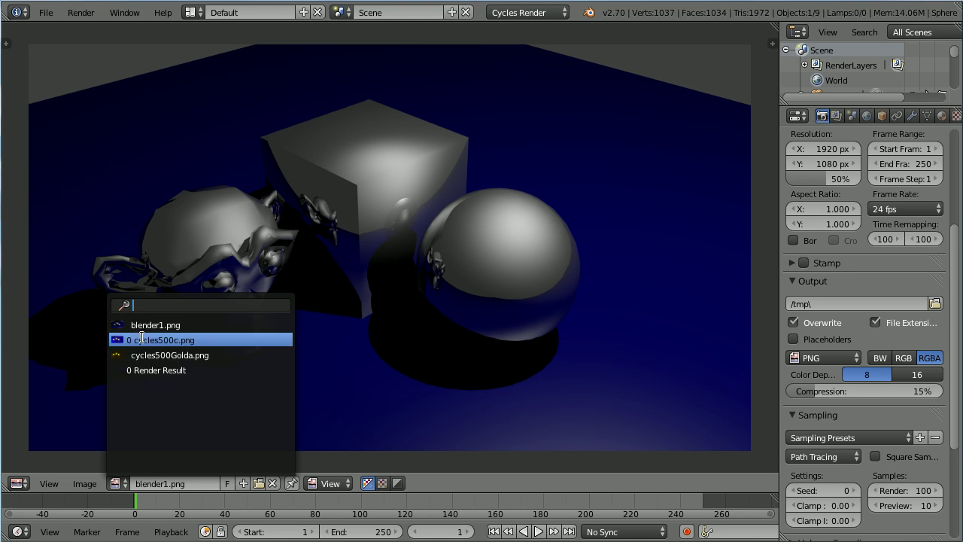
click(185, 344)
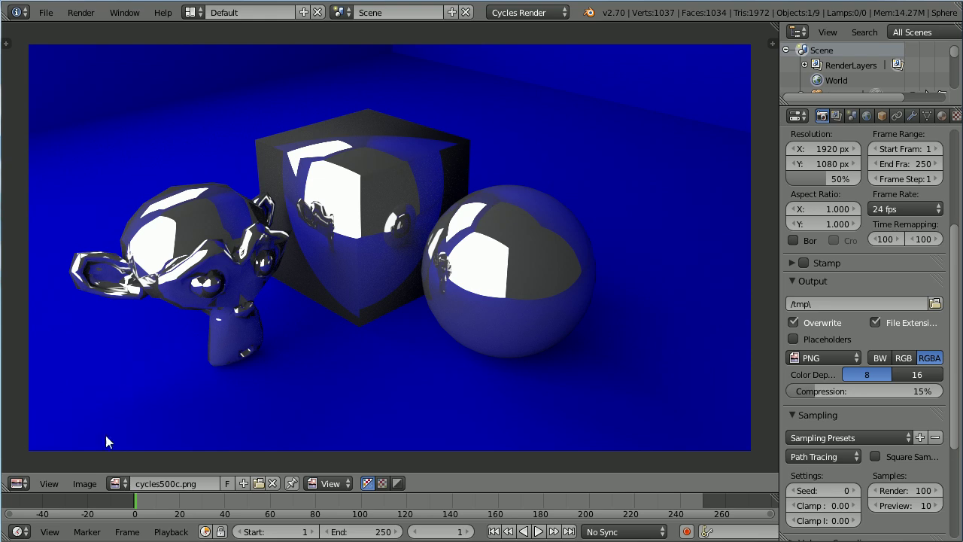
click(117, 483)
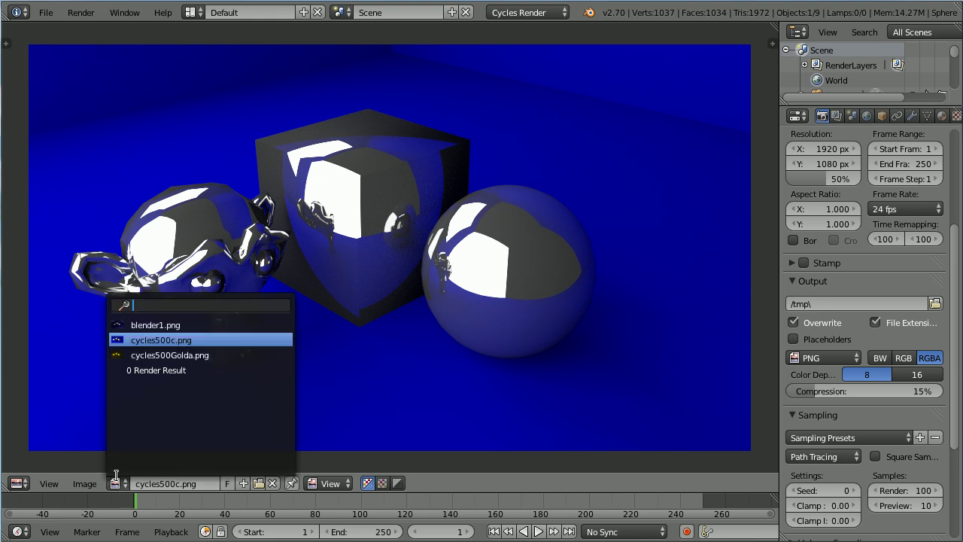
click(188, 355)
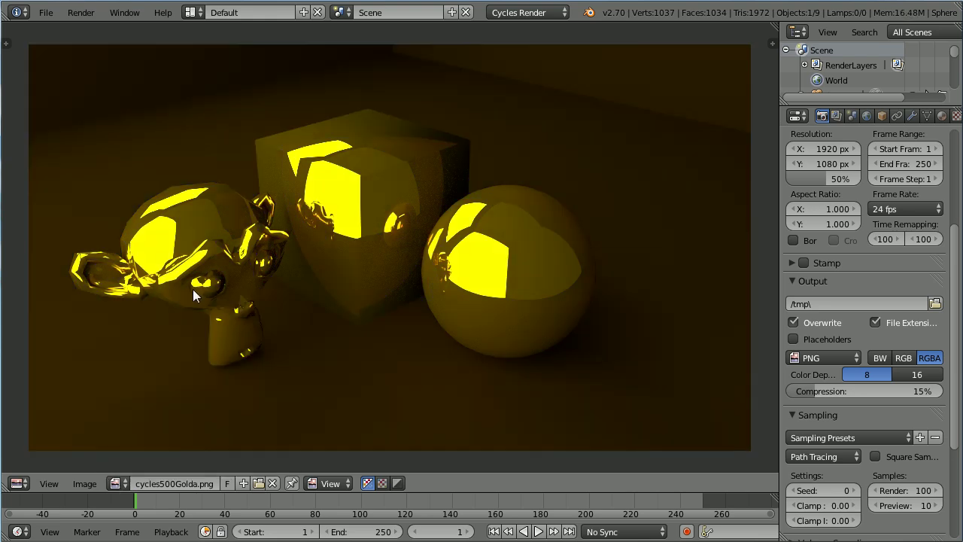
click(46, 12)
click(64, 33)
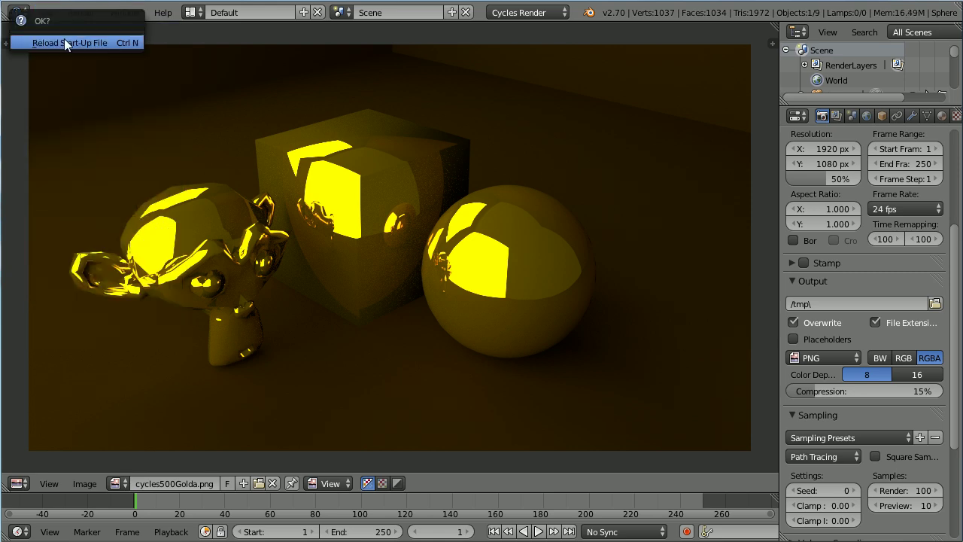
Step: Reload the start-up file and raise the default cube to Z location 1
click(78, 39)
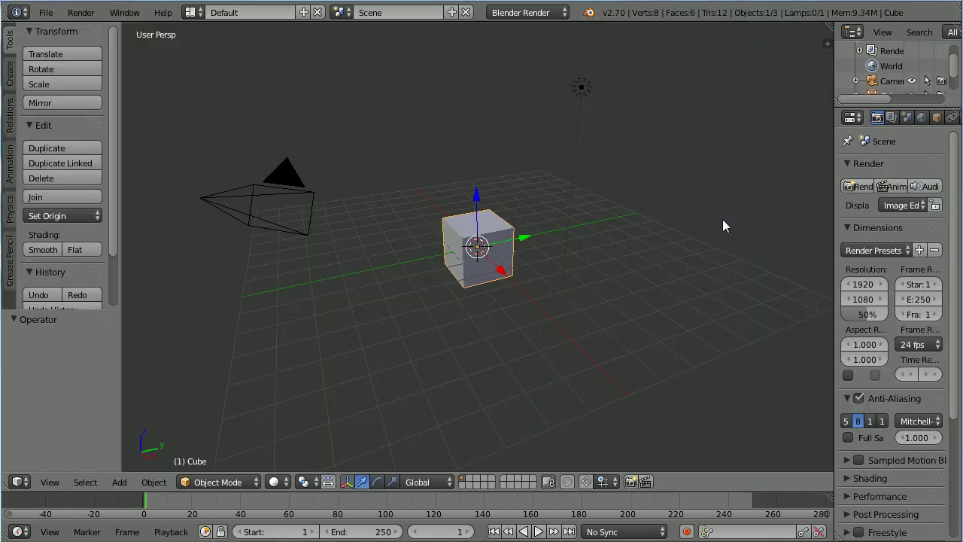
drag(835, 237, 796, 233)
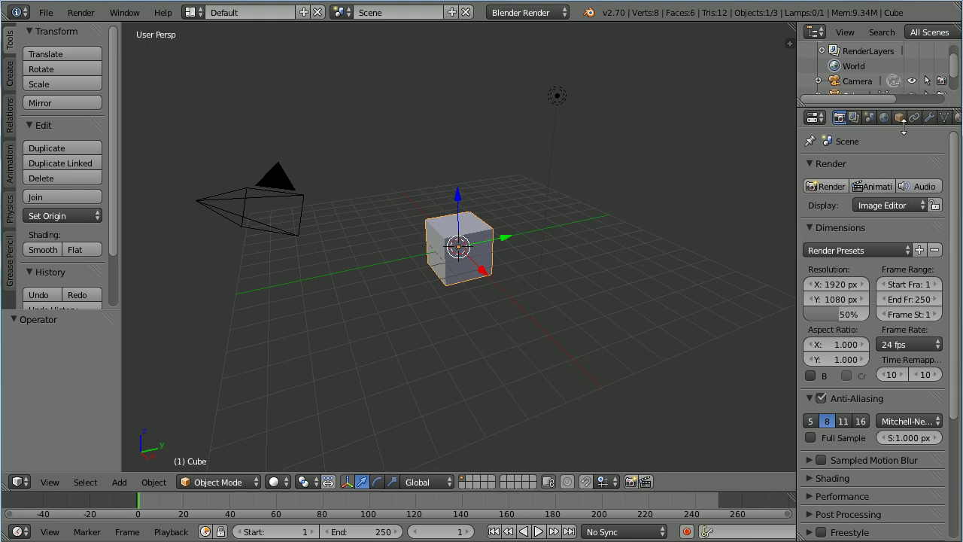
click(900, 118)
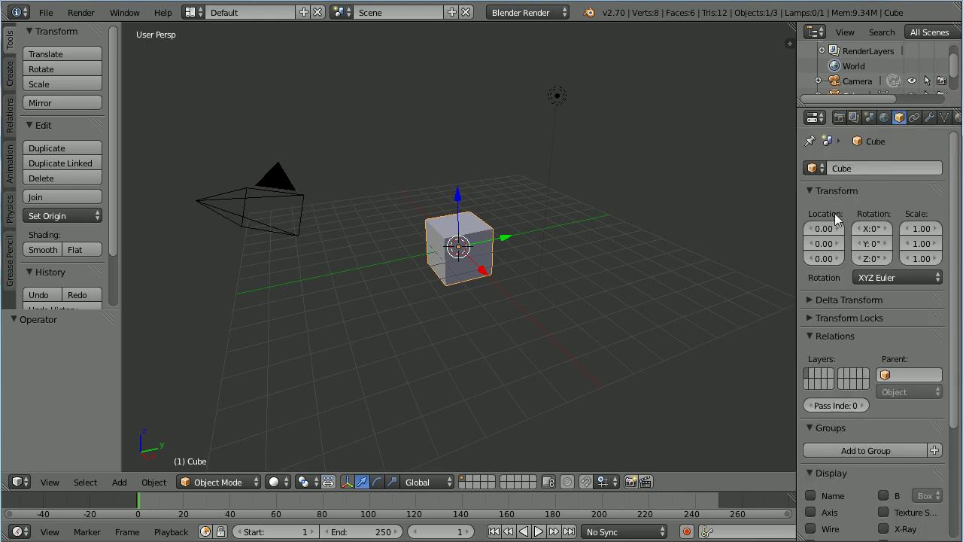
click(824, 259)
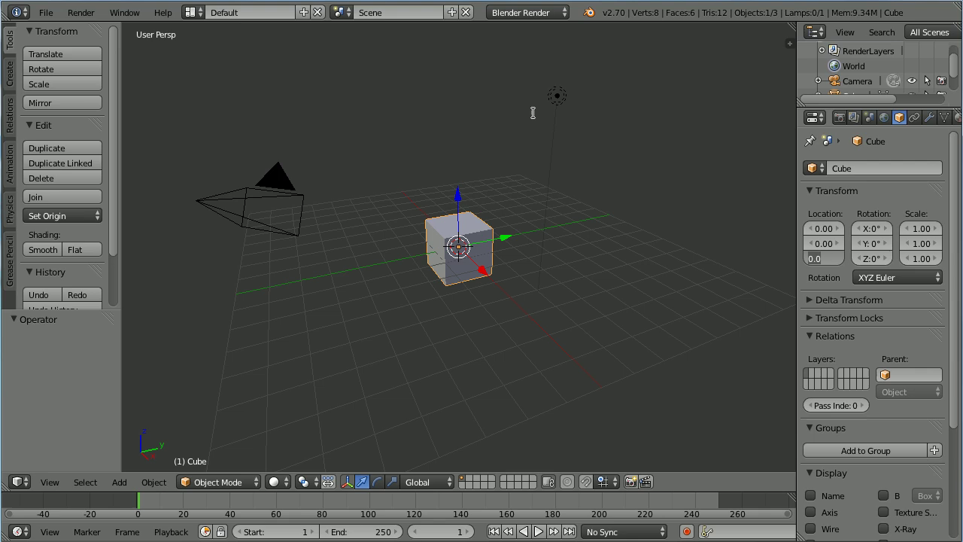
text(1)
key(Return)
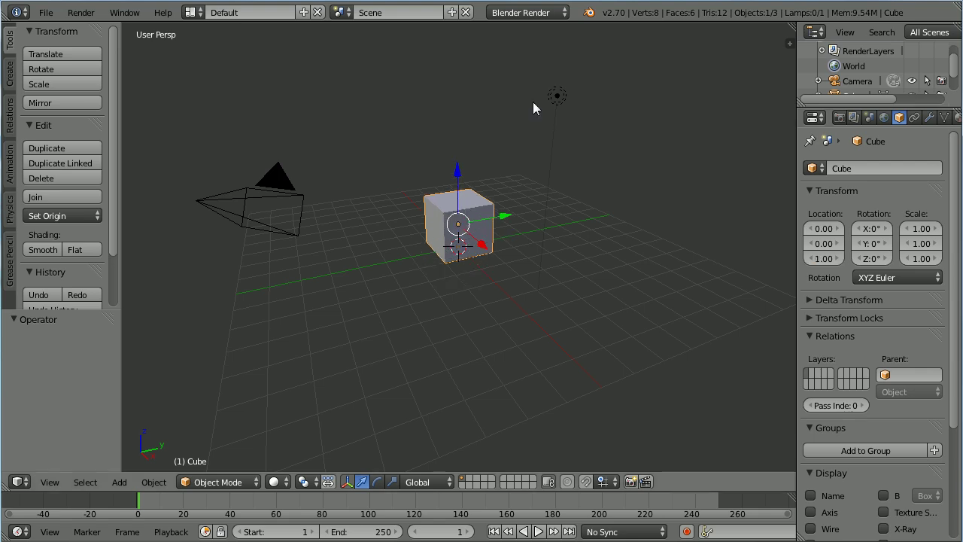
Step: Add a UV sphere and place it at X 2.5, Z 1
click(9, 78)
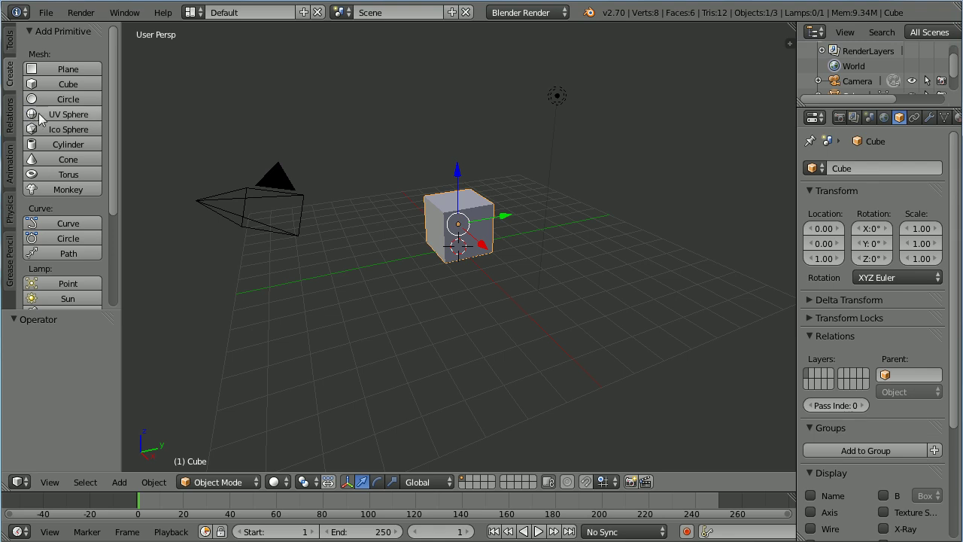
click(95, 116)
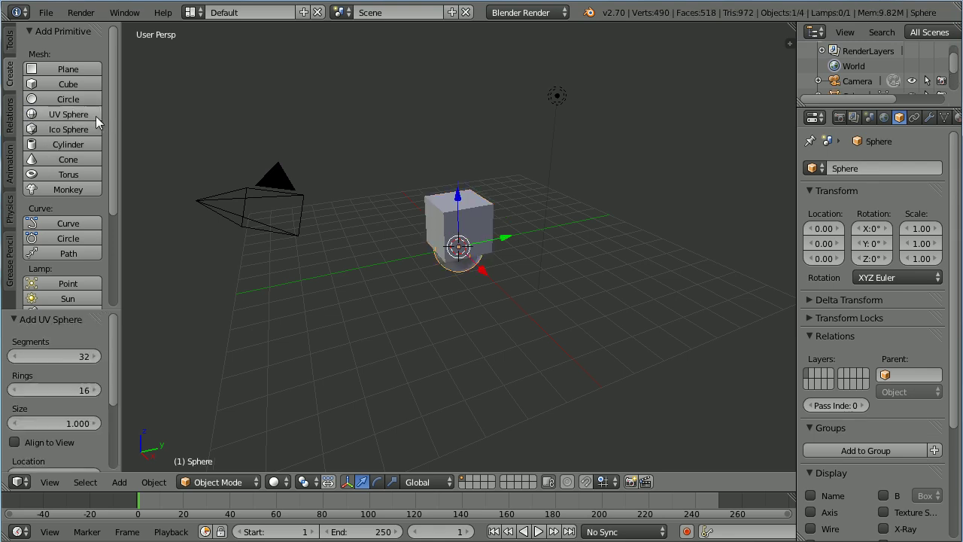
click(824, 228)
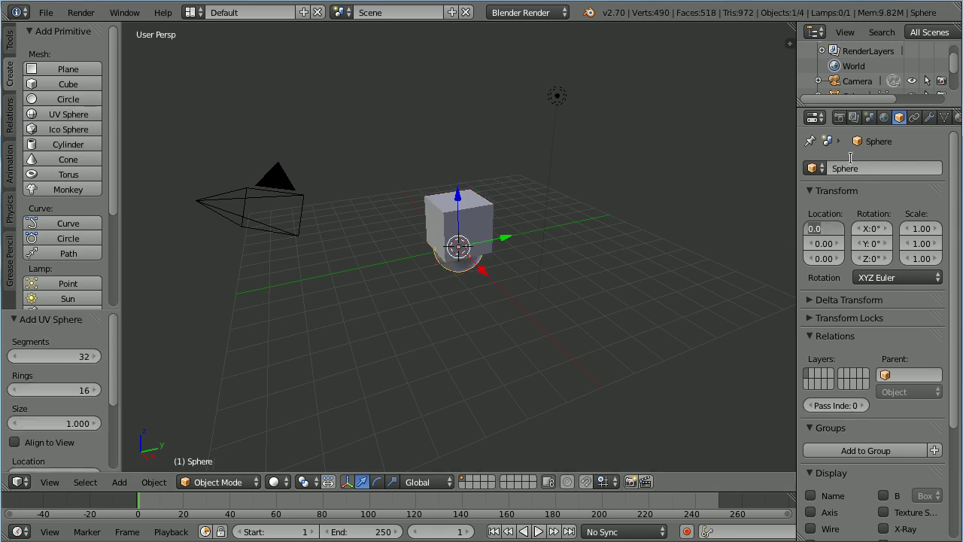
text(2.5)
key(Return)
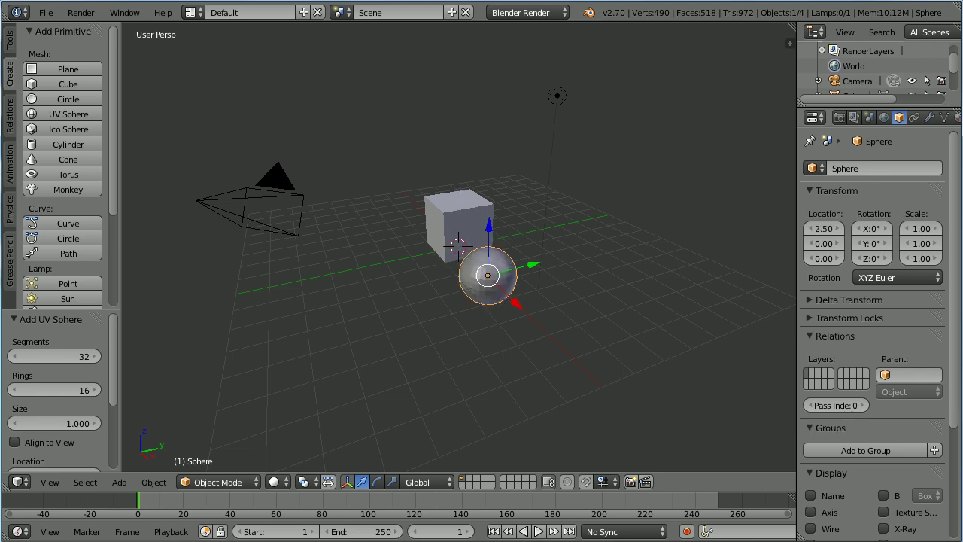
click(822, 260)
text(1)
key(Return)
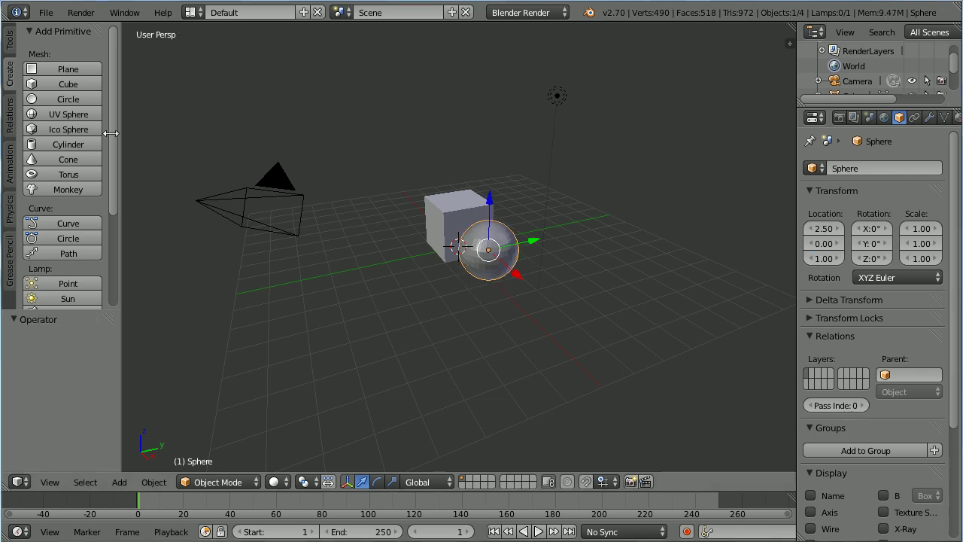
Step: Add a Suzanne monkey at location 0, -2.5, 1 with a Z rotation of -90°
click(88, 189)
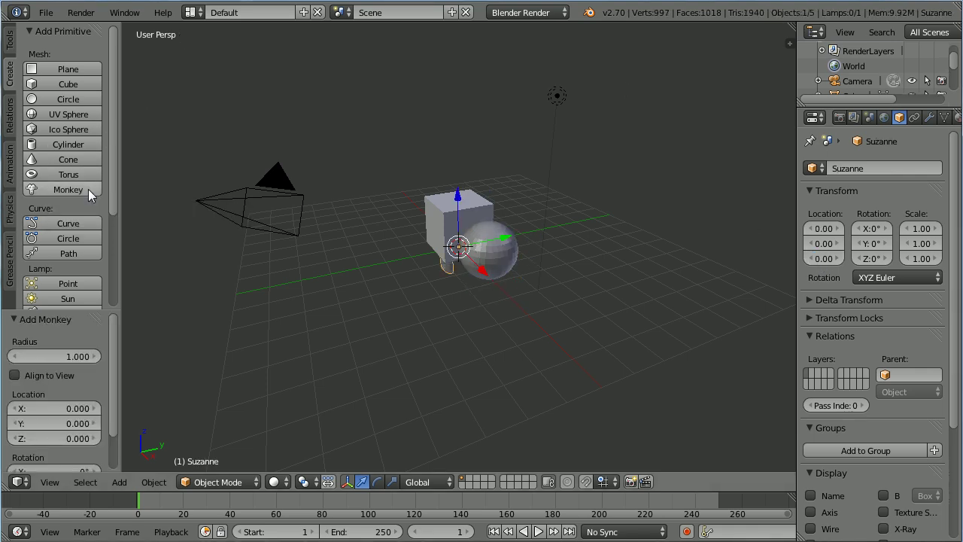
click(809, 243)
key(BackSpace)
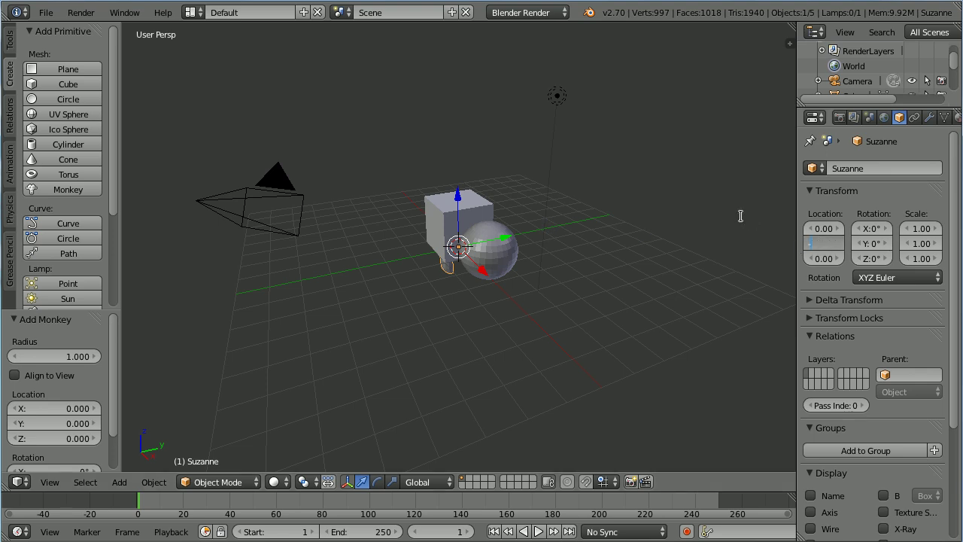
text(-2.5)
key(Return)
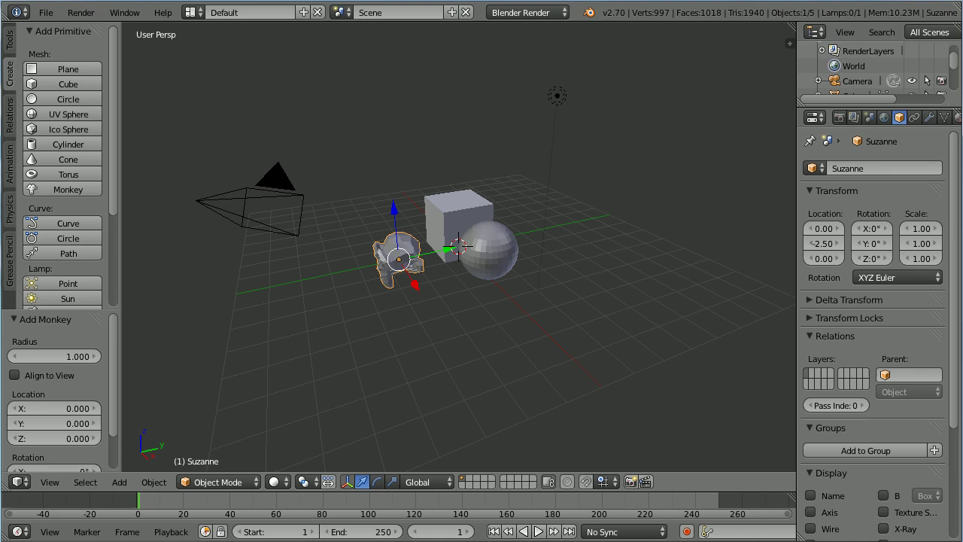
click(825, 259)
text(1)
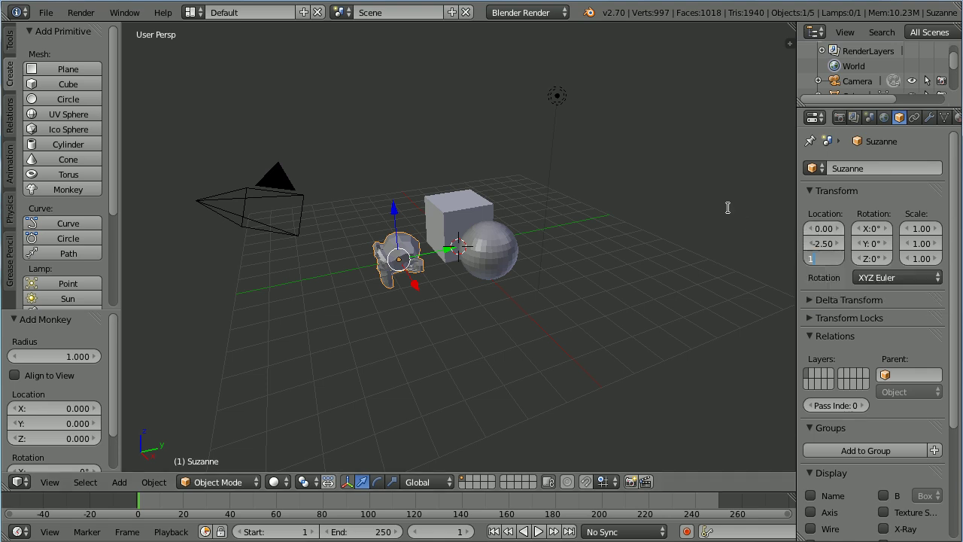
key(Return)
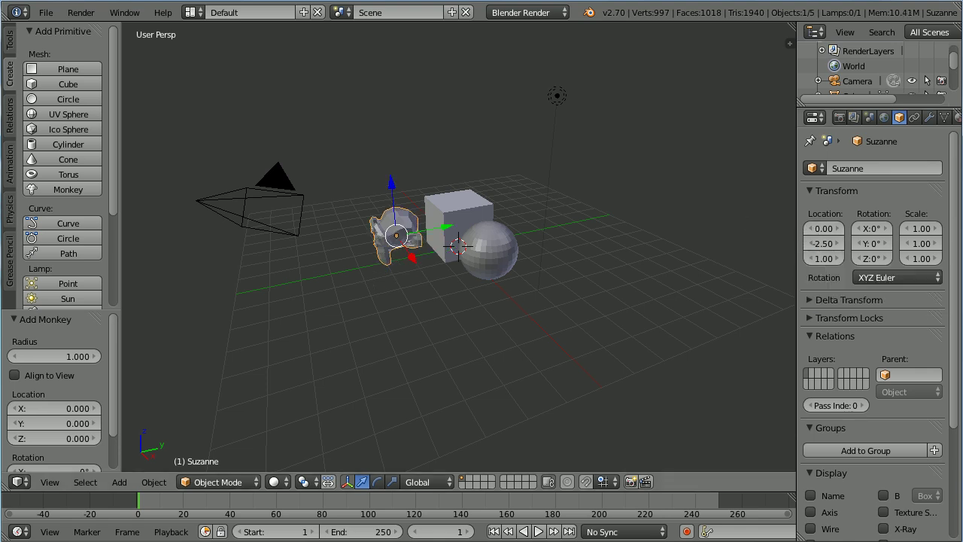
click(872, 258)
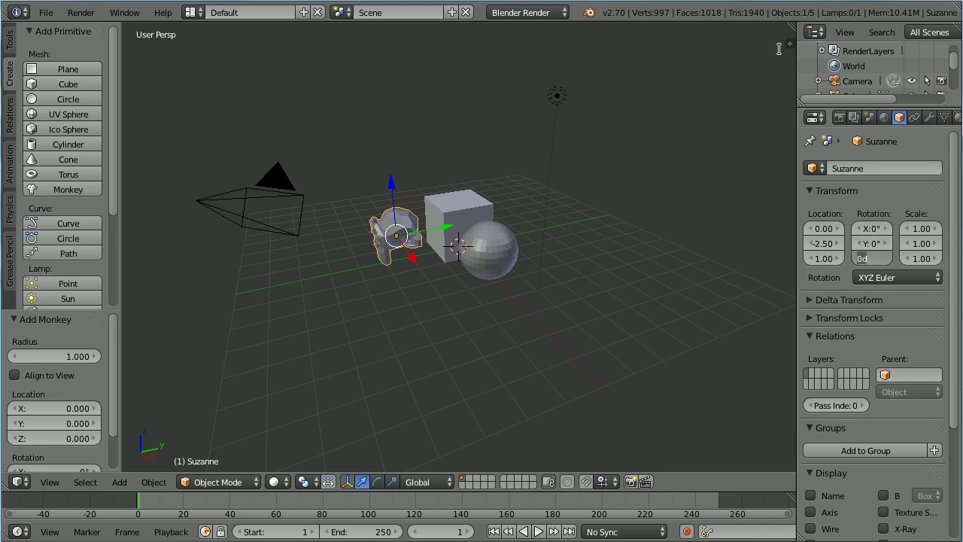
text(9)
key(Return)
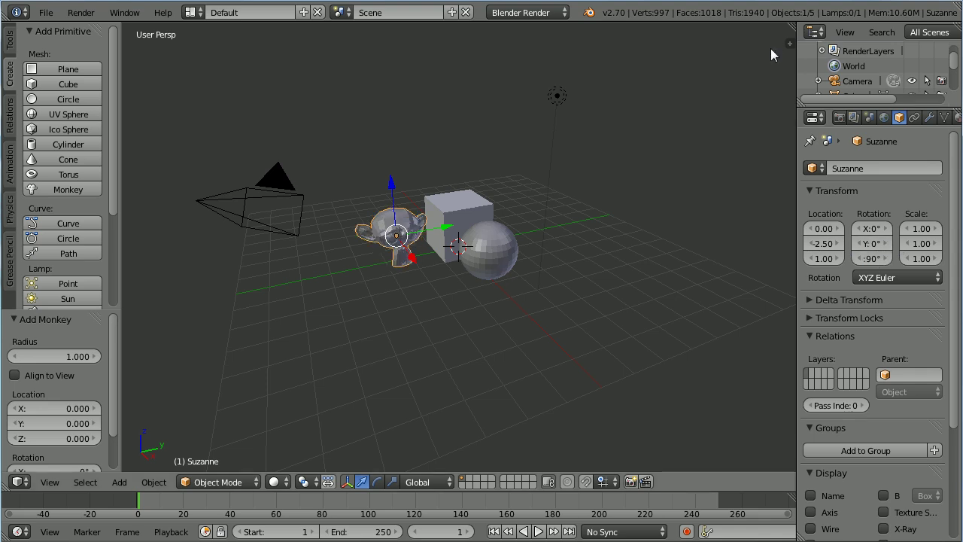
Step: Add a ground plane and scale it by 10
click(91, 69)
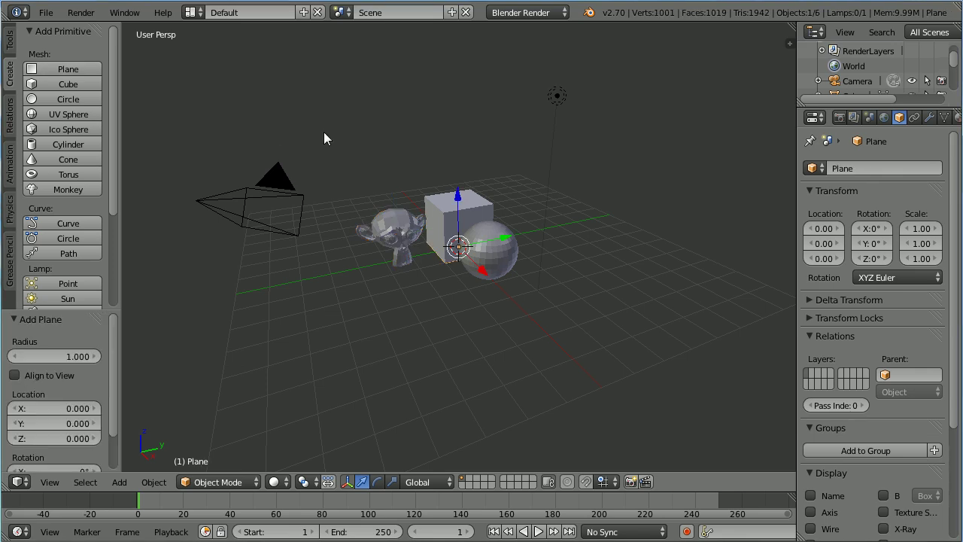
text(s10)
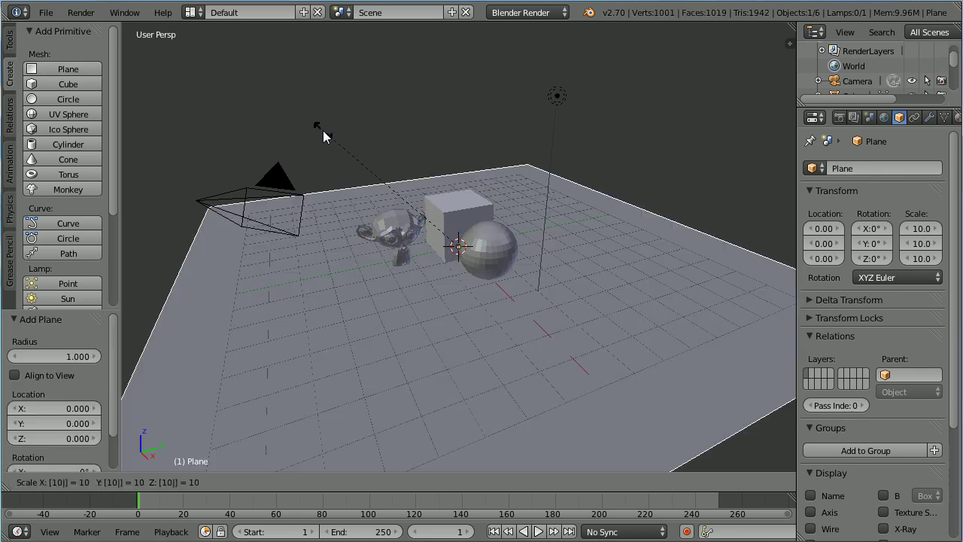
key(Return)
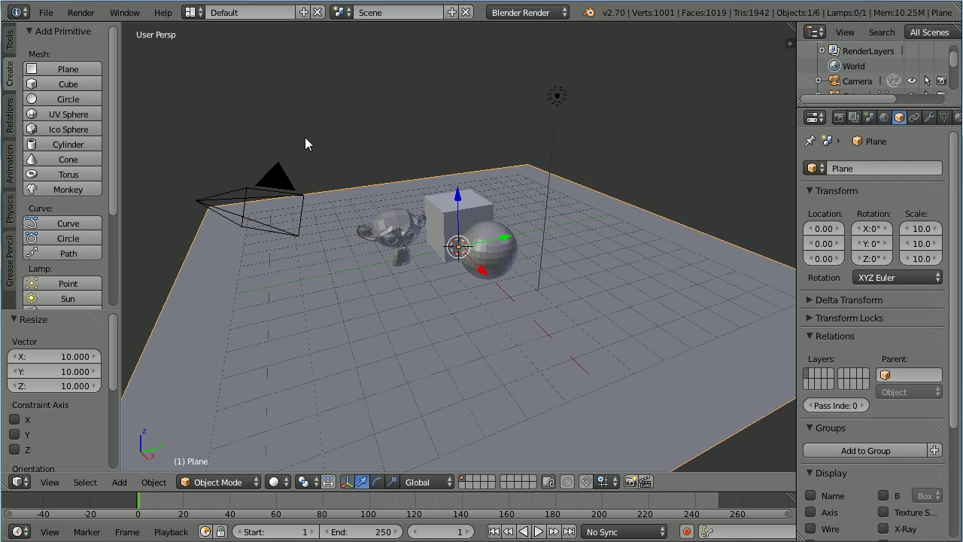
Step: Select all mesh objects and apply smooth shading to them
click(85, 482)
mouse_move(120, 354)
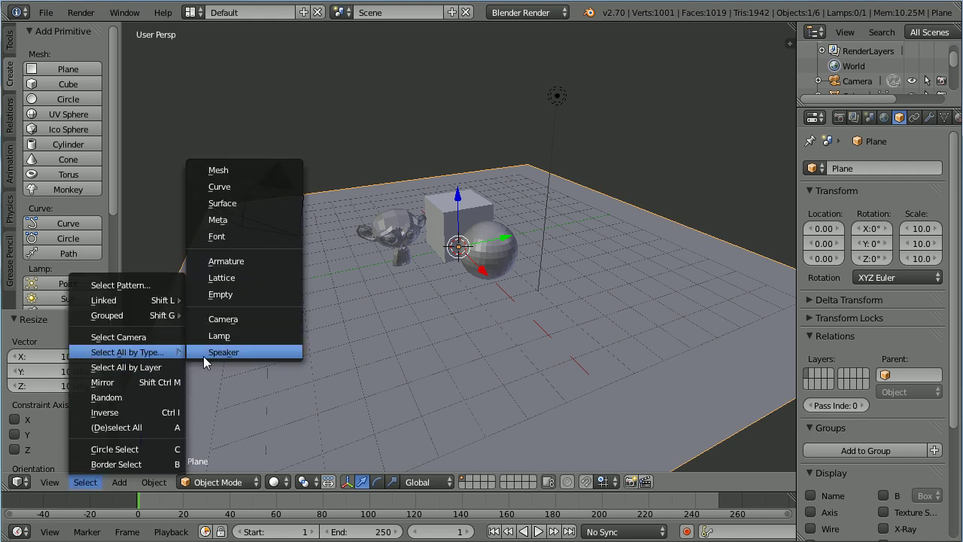
click(267, 171)
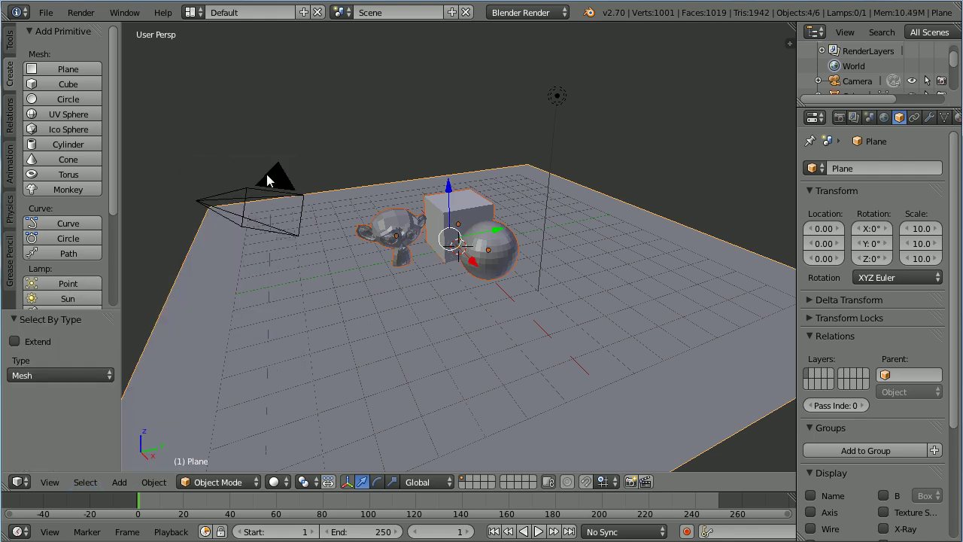
click(10, 46)
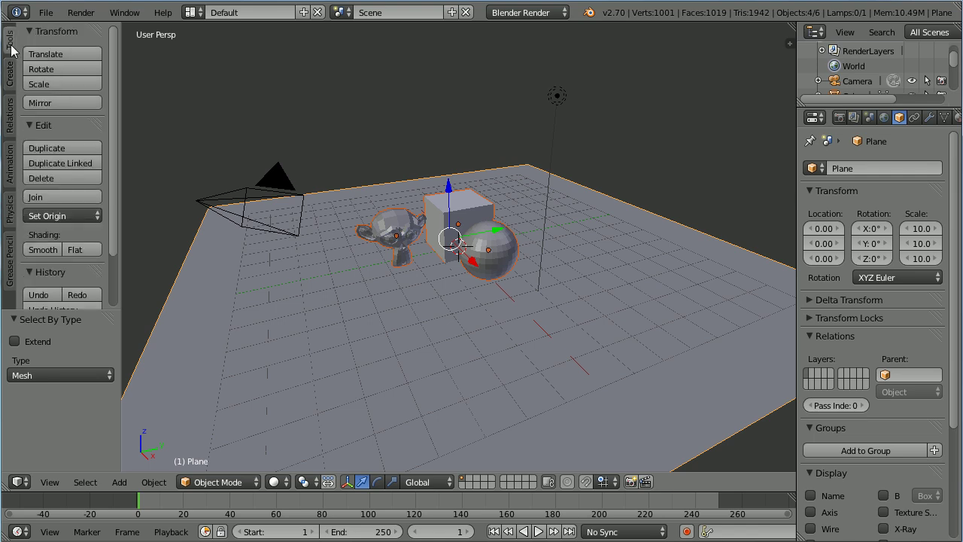
click(43, 251)
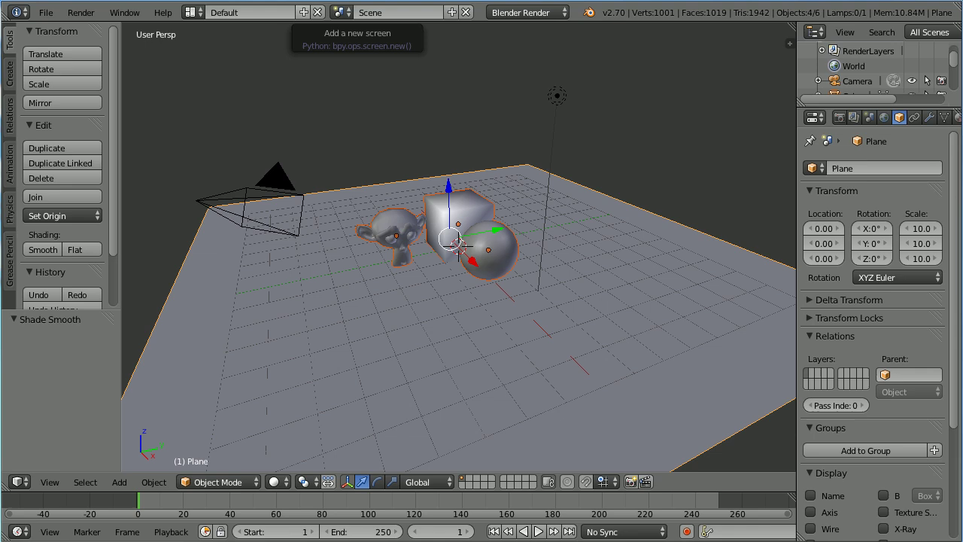
Step: Choose Cycles Render from the render engine dropdown in the Info header
click(525, 12)
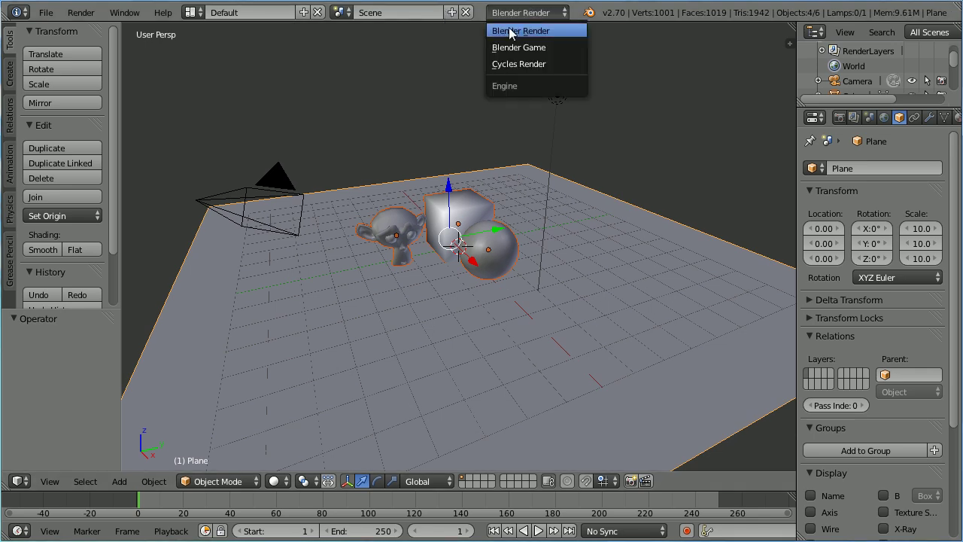
click(560, 66)
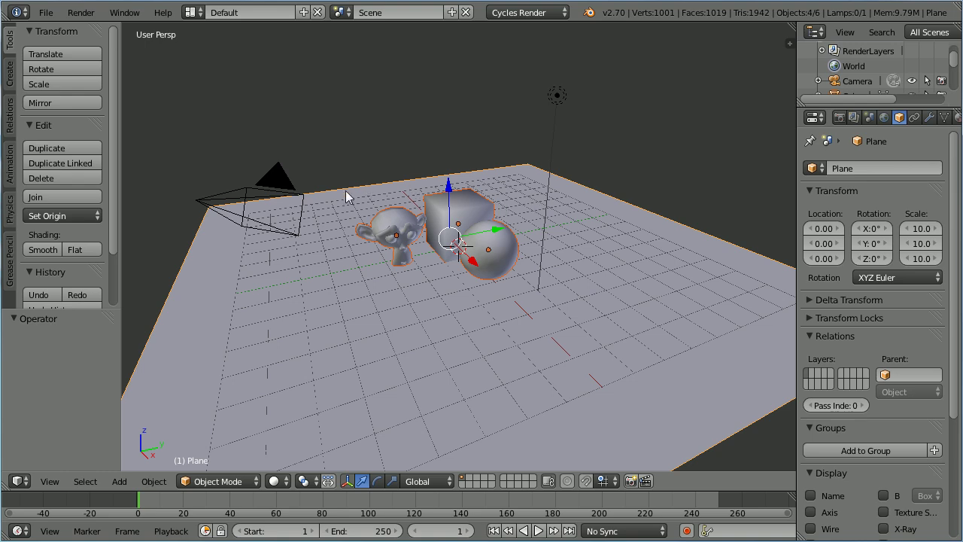
Step: Delete the lamp from the scene
right_click(556, 99)
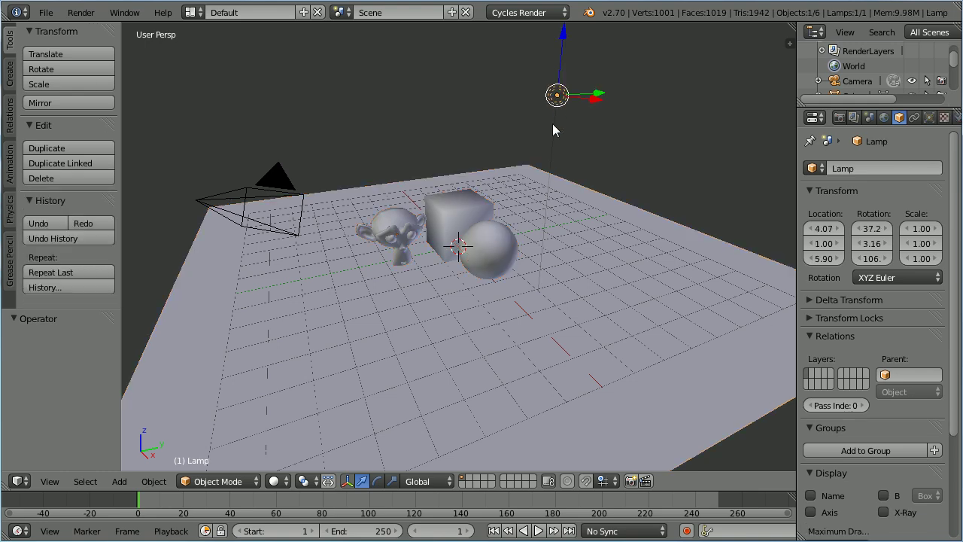
key(x)
click(540, 128)
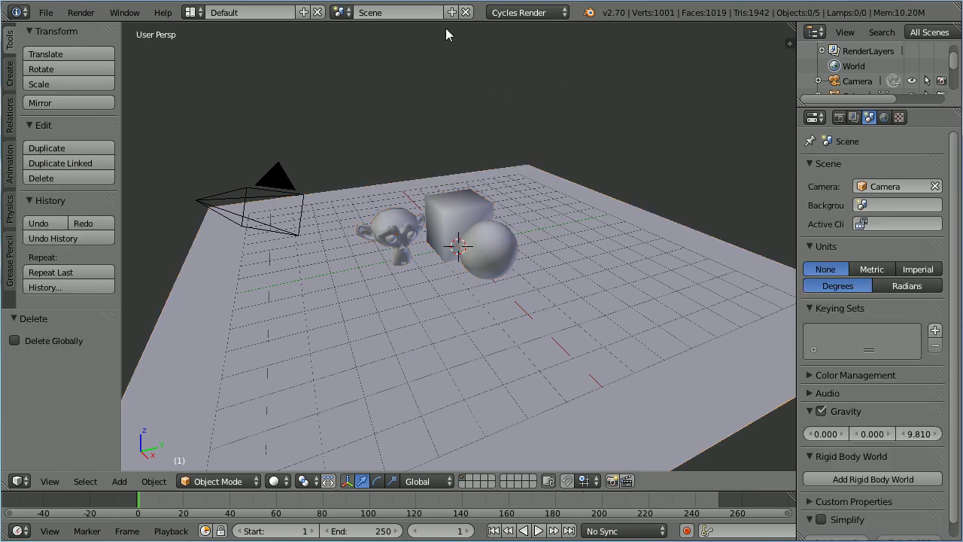
Step: Rename the cube's material to walls, then unlink it from the cube
right_click(449, 213)
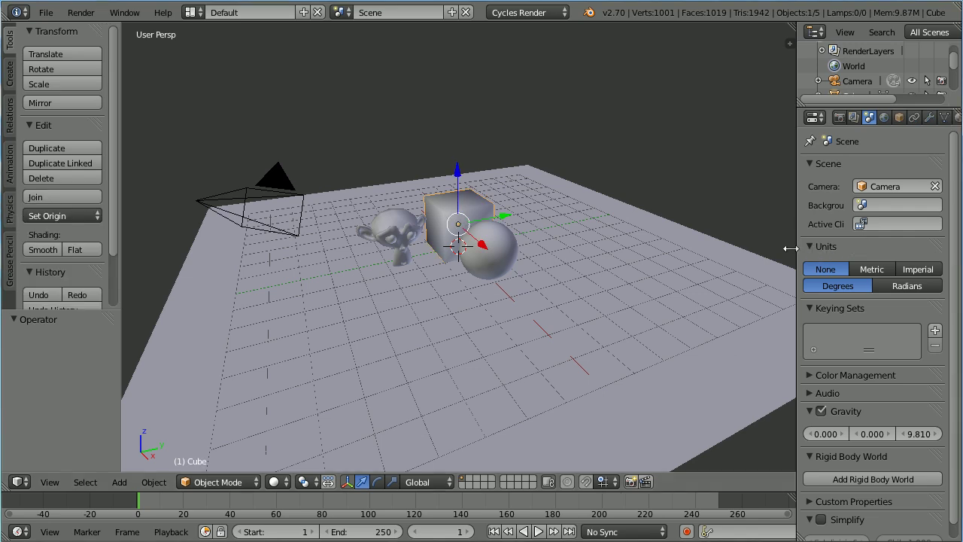
drag(790, 248, 773, 255)
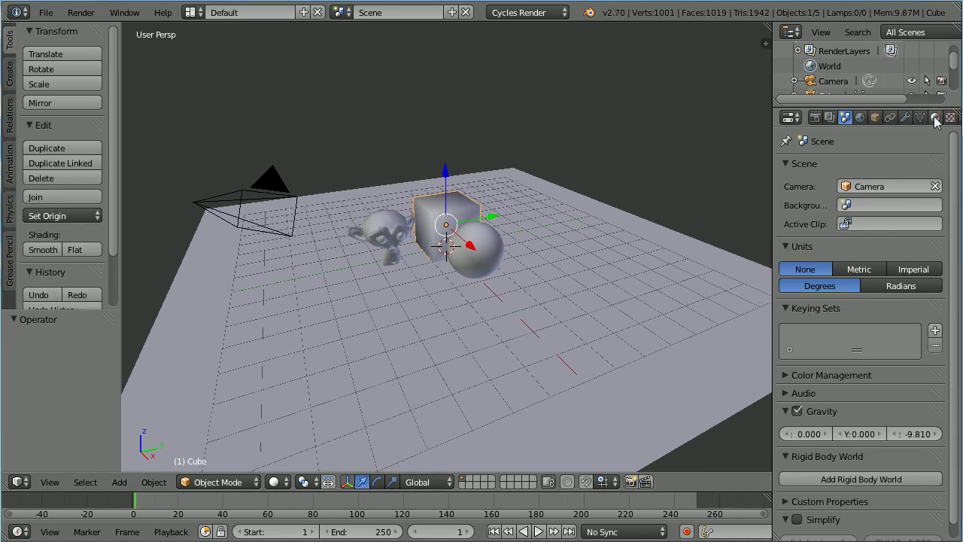
click(934, 118)
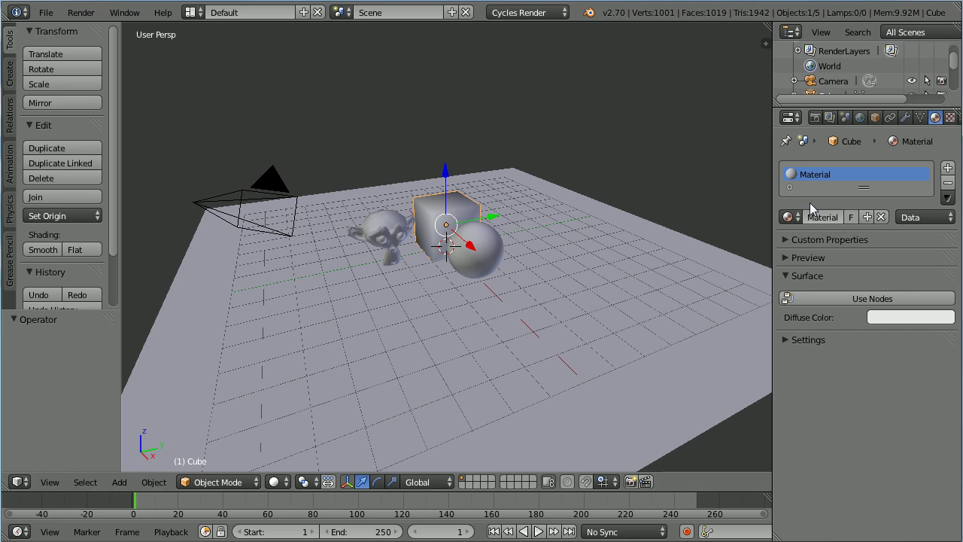
click(820, 220)
text(walls)
key(Return)
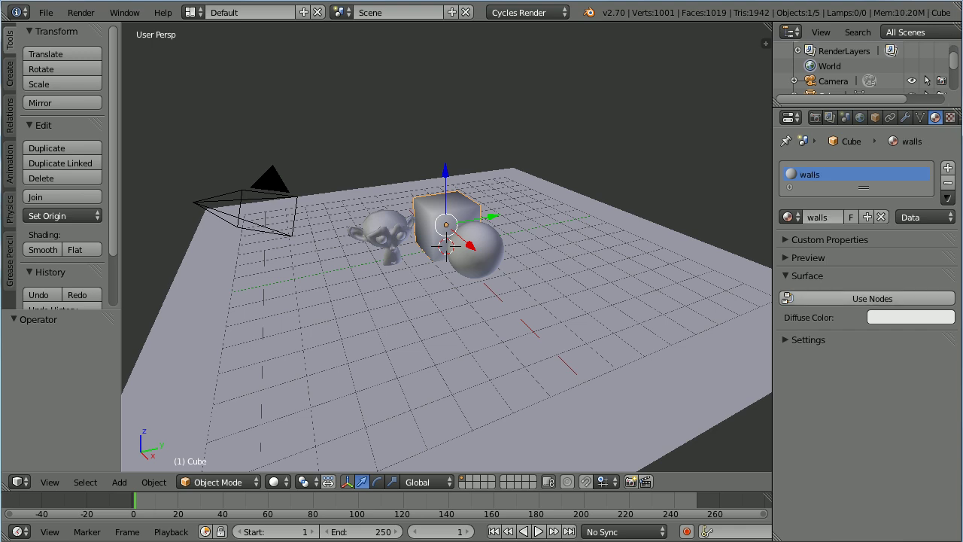
click(882, 217)
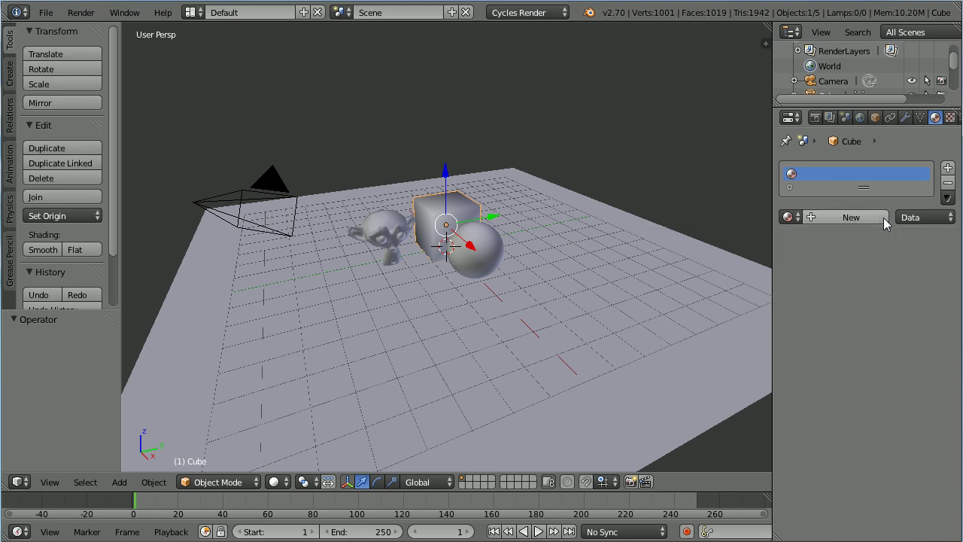
Step: Assign the walls material to the floor plane and enable Use Nodes
right_click(638, 403)
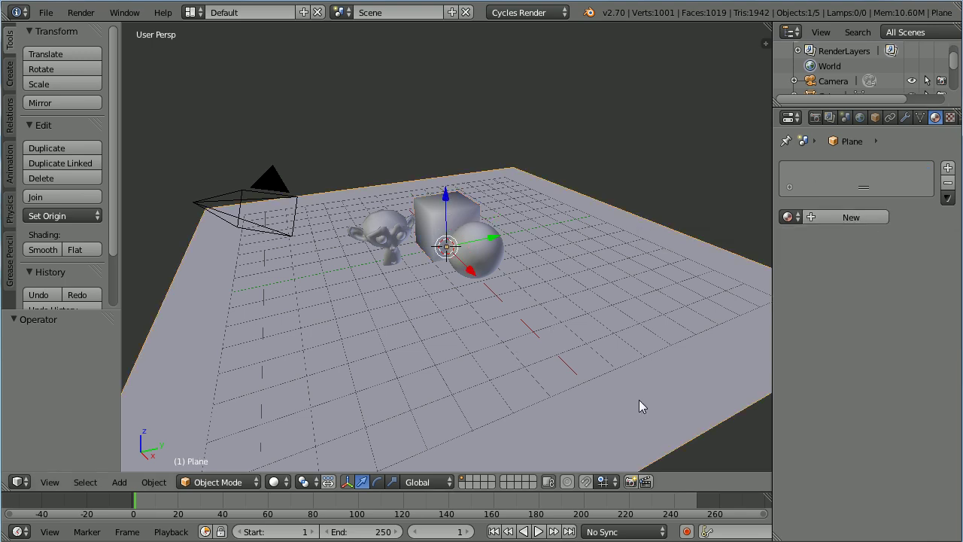
click(787, 218)
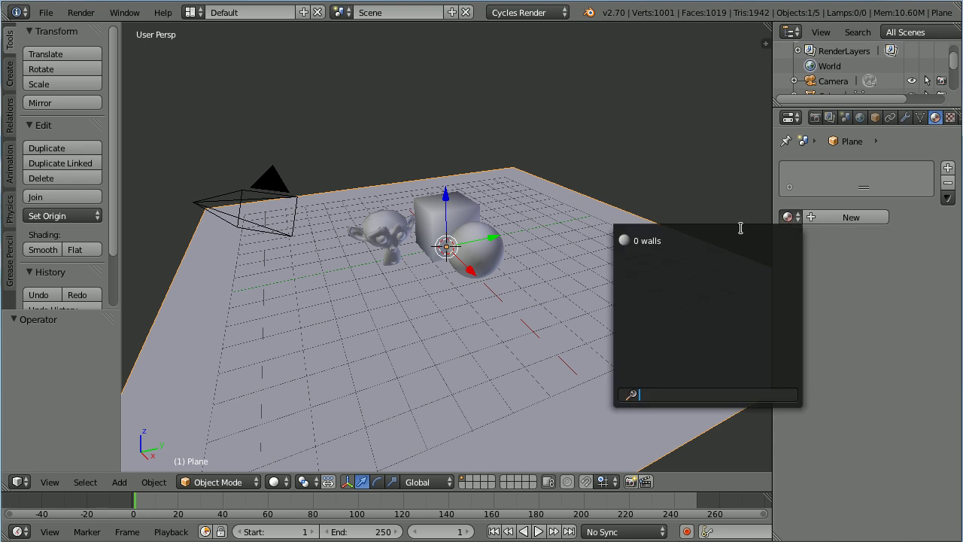
click(677, 240)
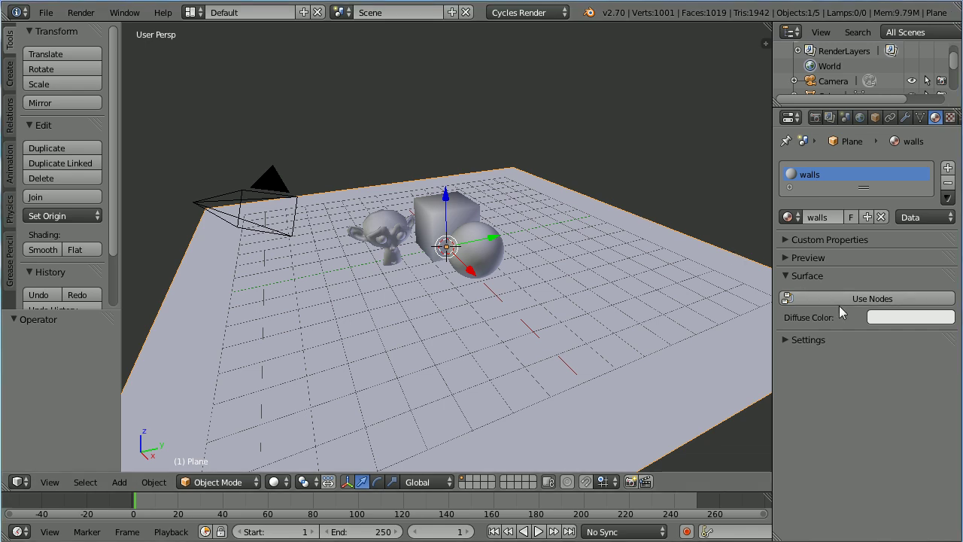
click(906, 300)
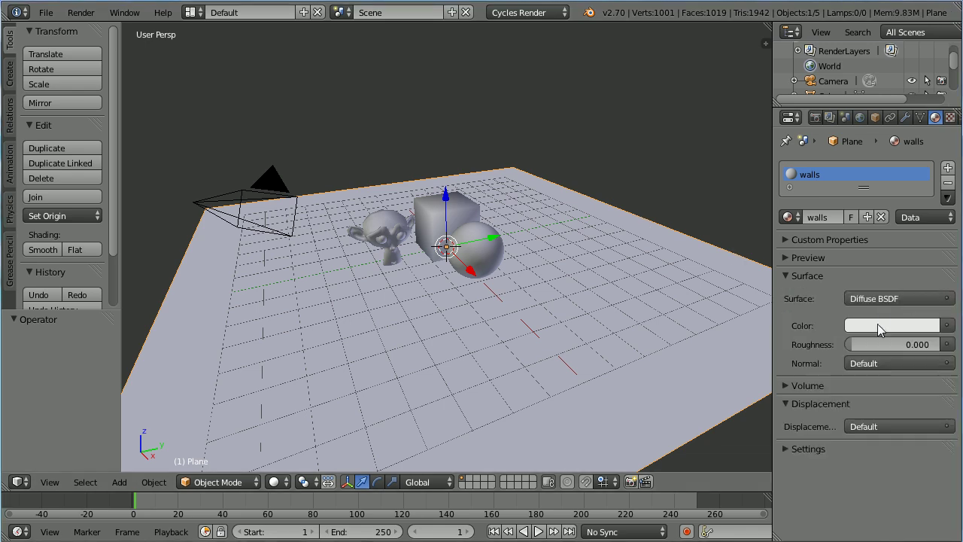
Step: Set the Diffuse colour to RGB 0, 0, 0.3 and switch viewport shading to Material
click(878, 325)
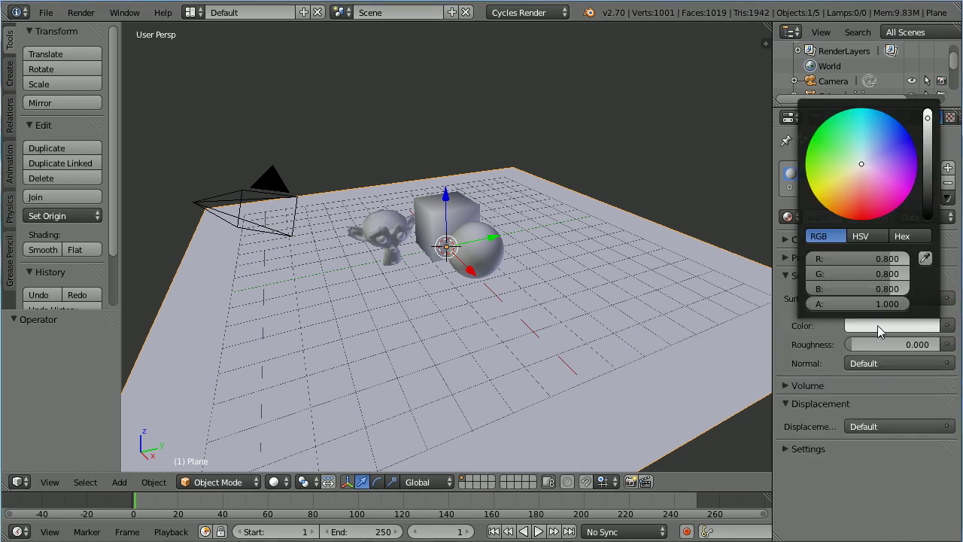
click(857, 258)
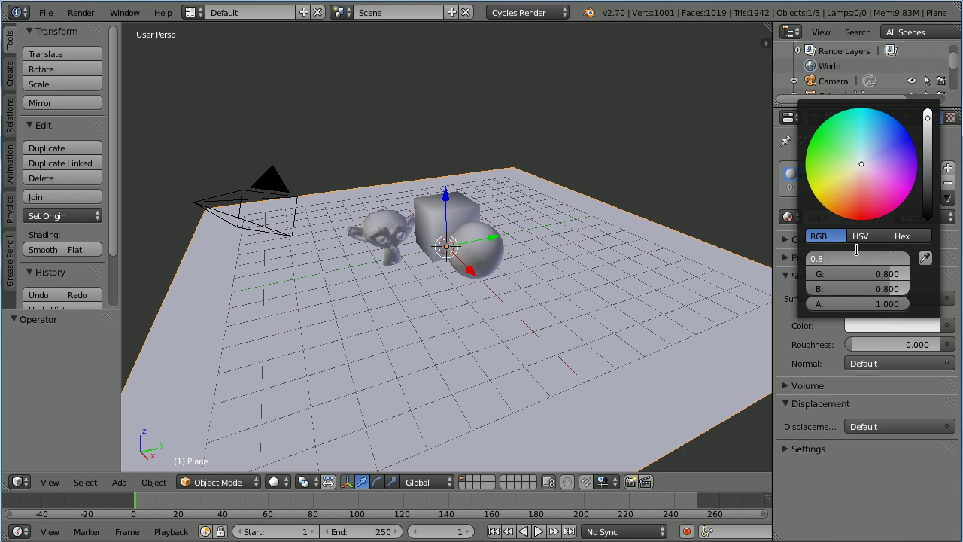
text(0)
key(Tab)
text(0)
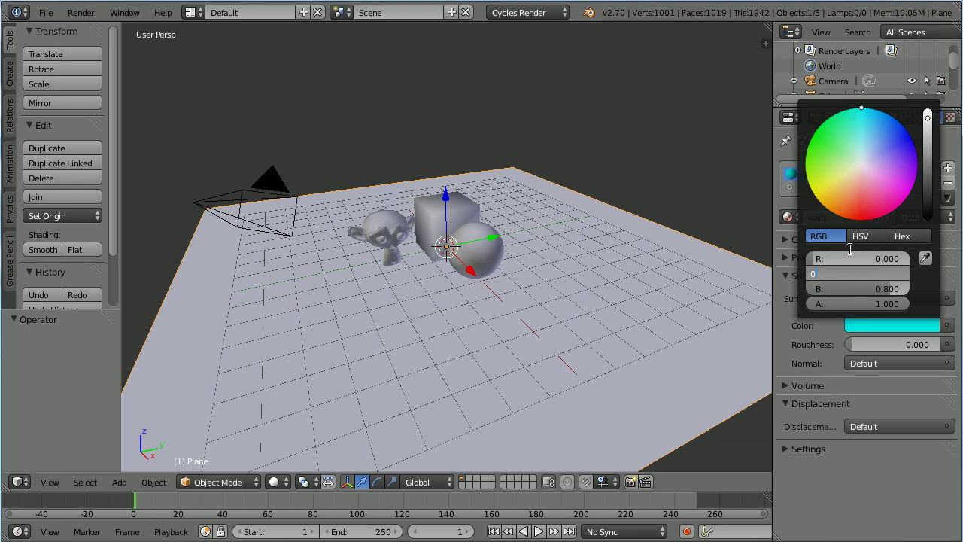
key(Tab)
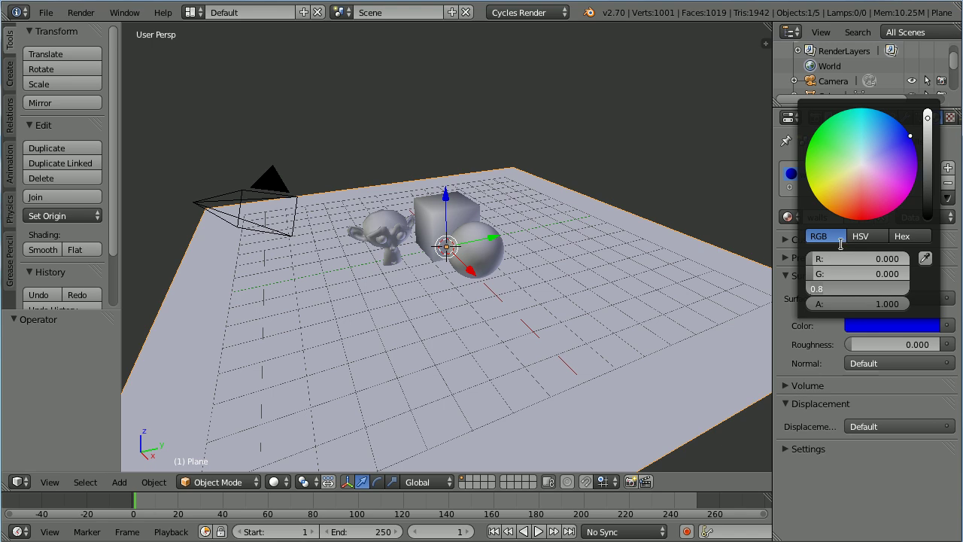
key(BackSpace)
text(.3)
key(Return)
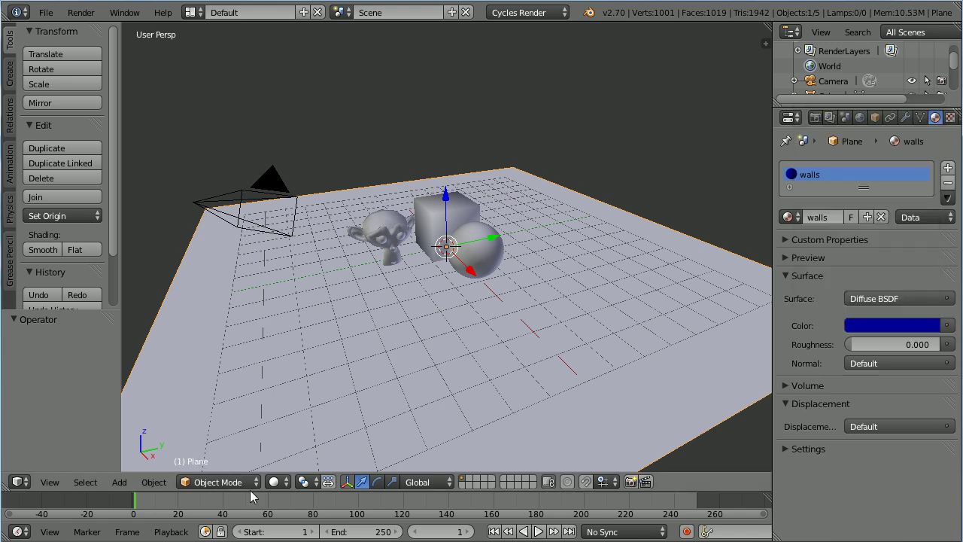
click(277, 482)
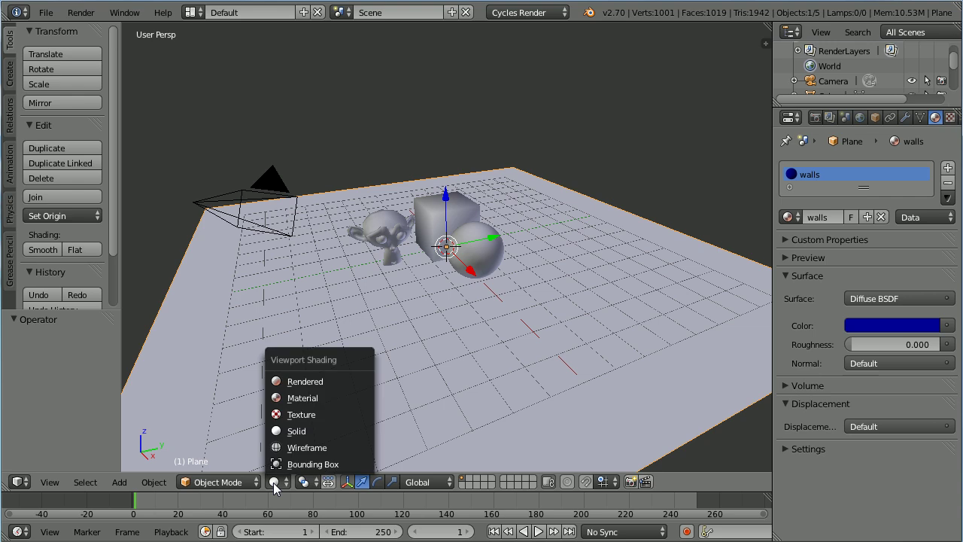
click(331, 398)
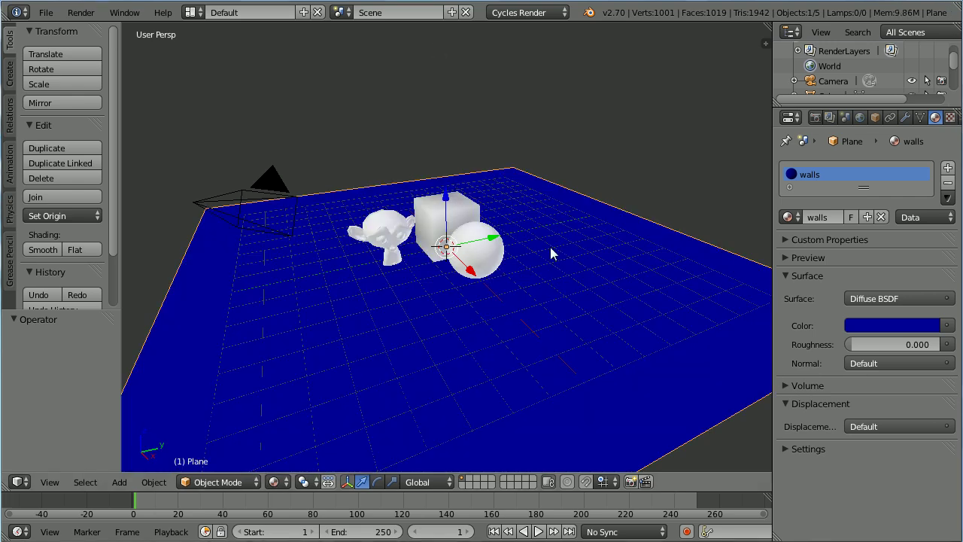
Step: Duplicate the floor plane into a back wall: X rotation 90°, Y 10, Z 10
key(shift+d)
right_click(594, 348)
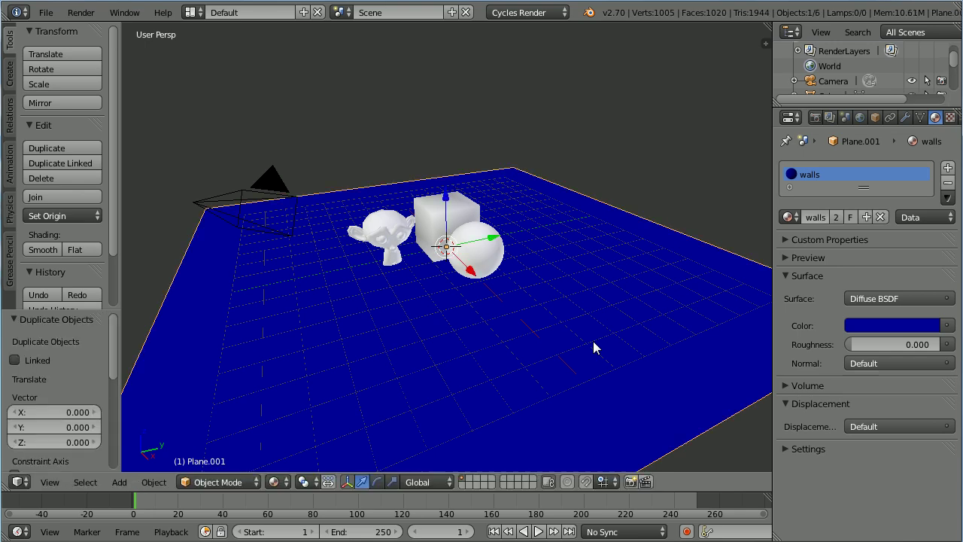
click(876, 118)
click(846, 229)
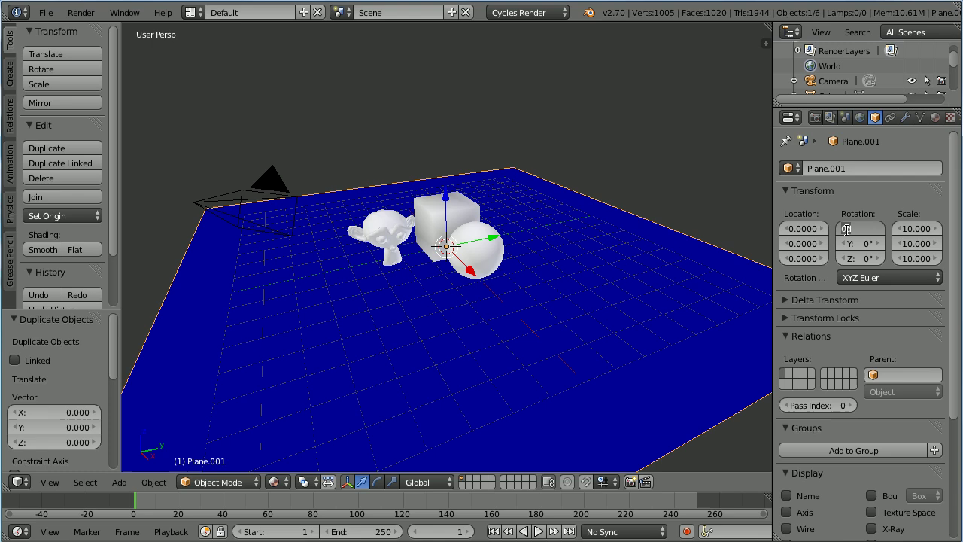
text(90)
key(Return)
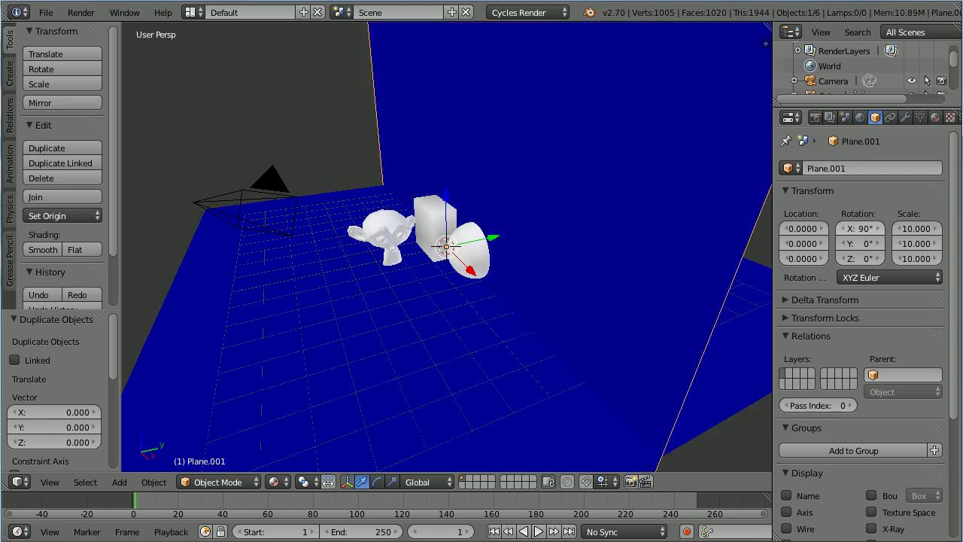
click(799, 246)
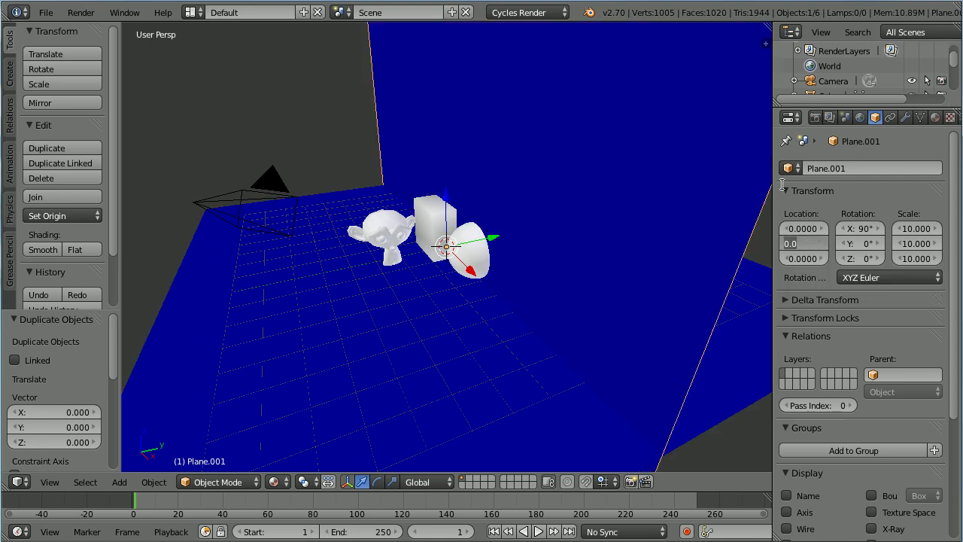
text(10)
key(Tab)
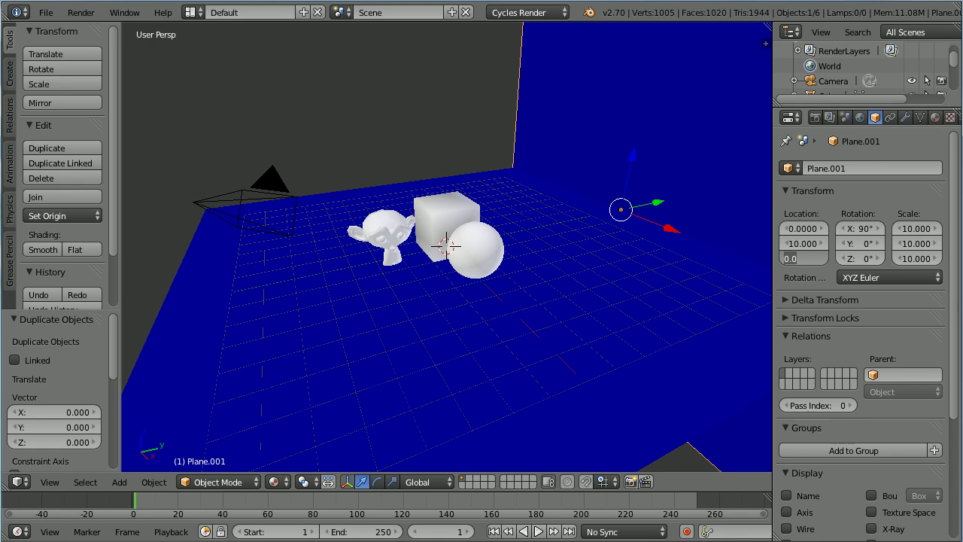
text(10)
key(Return)
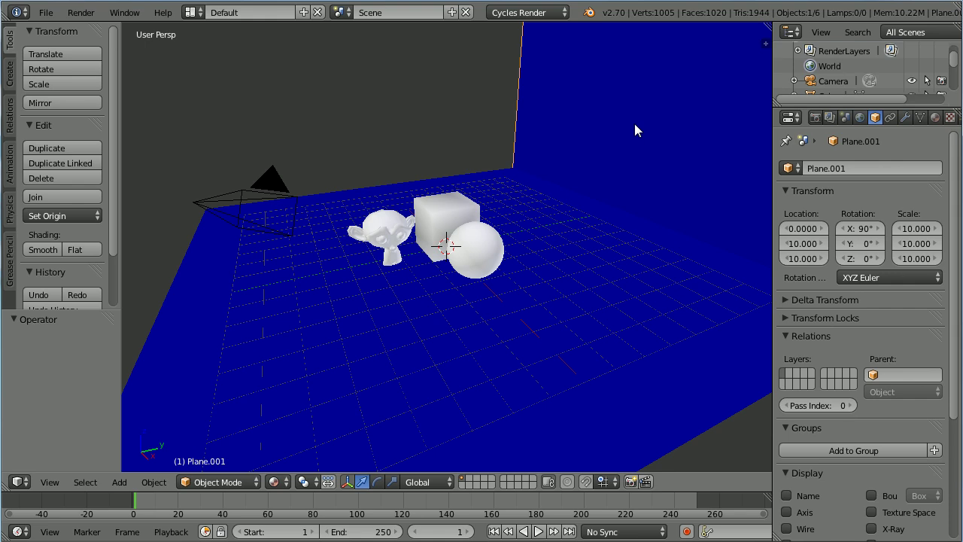
Step: Duplicate that wall into a side wall with Z rotation 90°, X -10, Y 0
key(shift+d)
key(Escape)
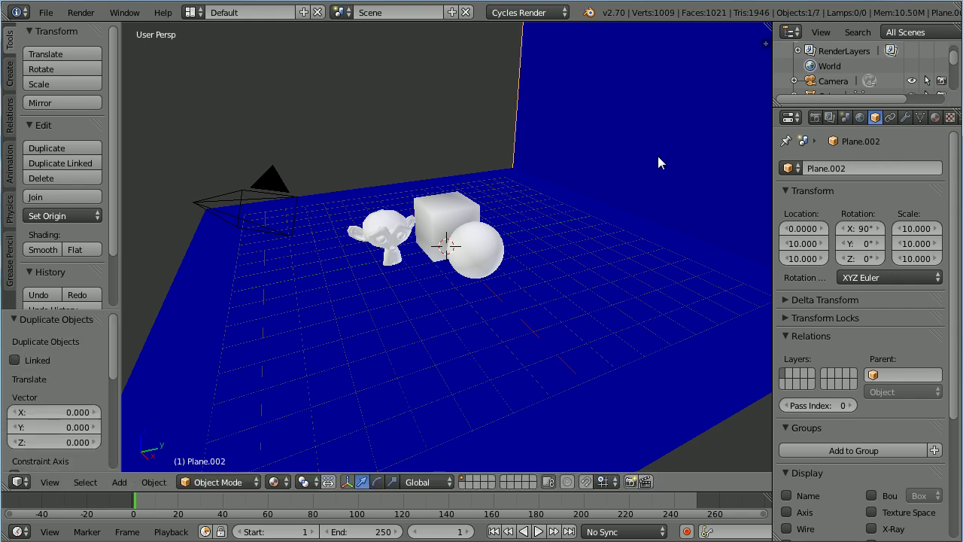
click(858, 258)
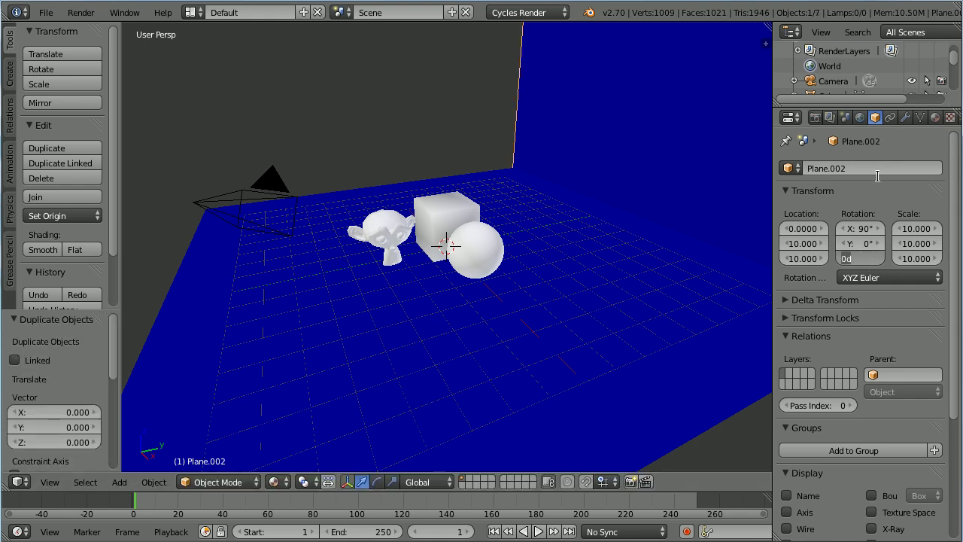
text(90)
key(Return)
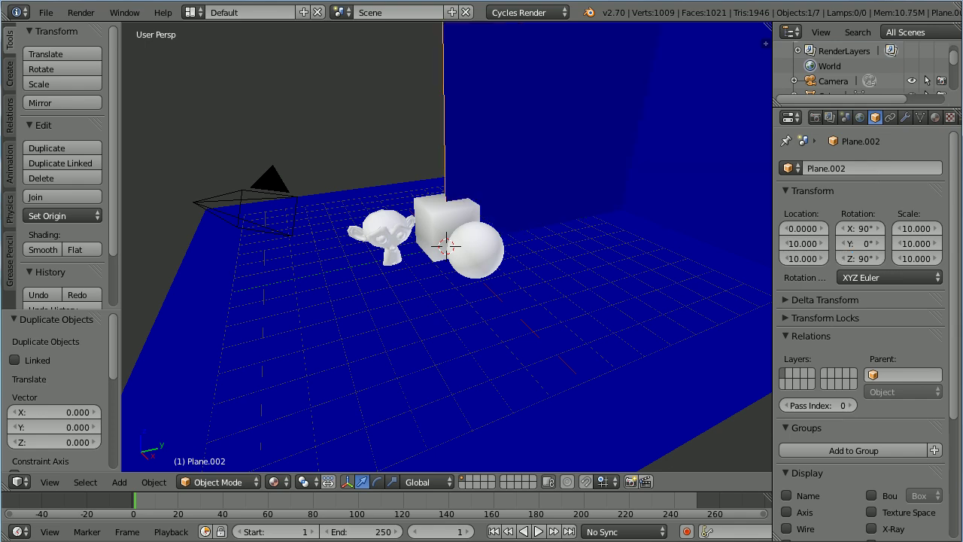
click(802, 229)
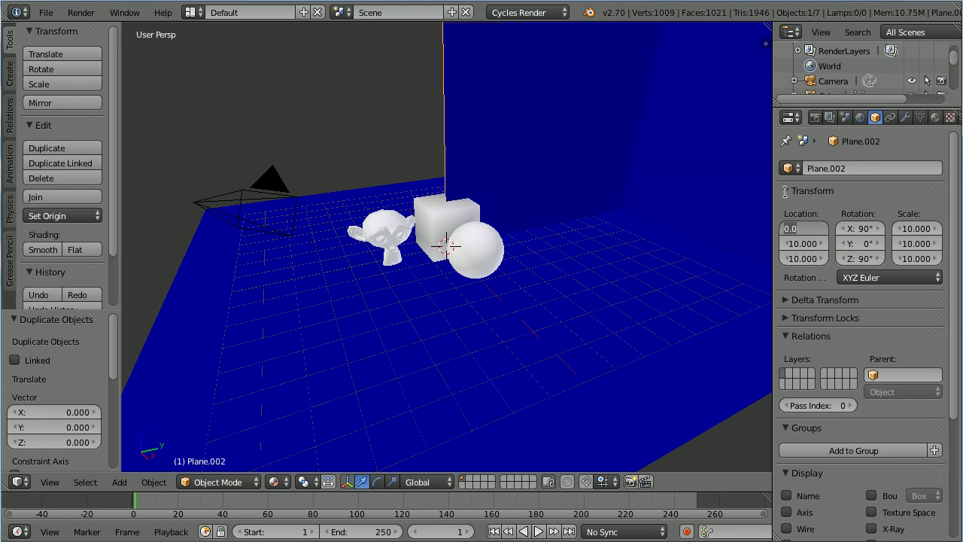
text(-10)
key(Return)
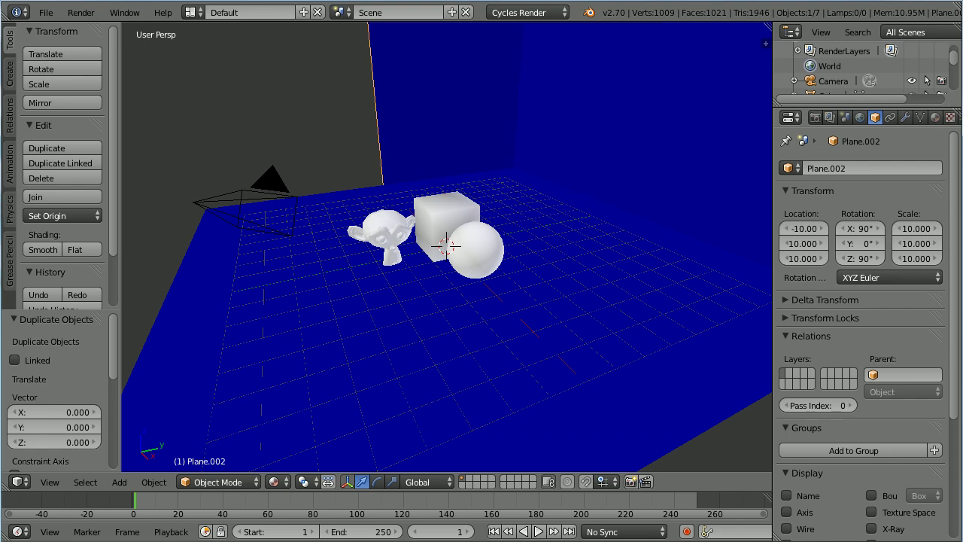
click(801, 243)
text(0)
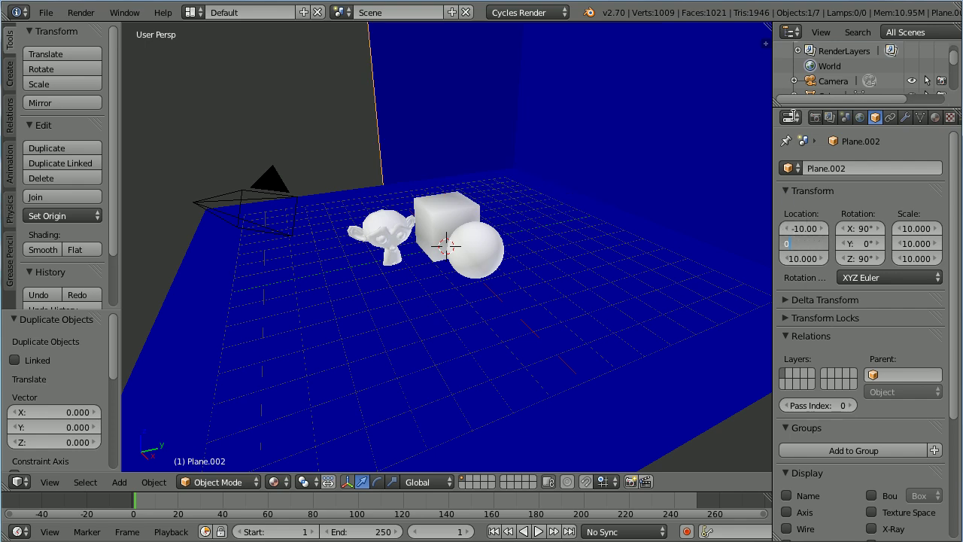
key(Return)
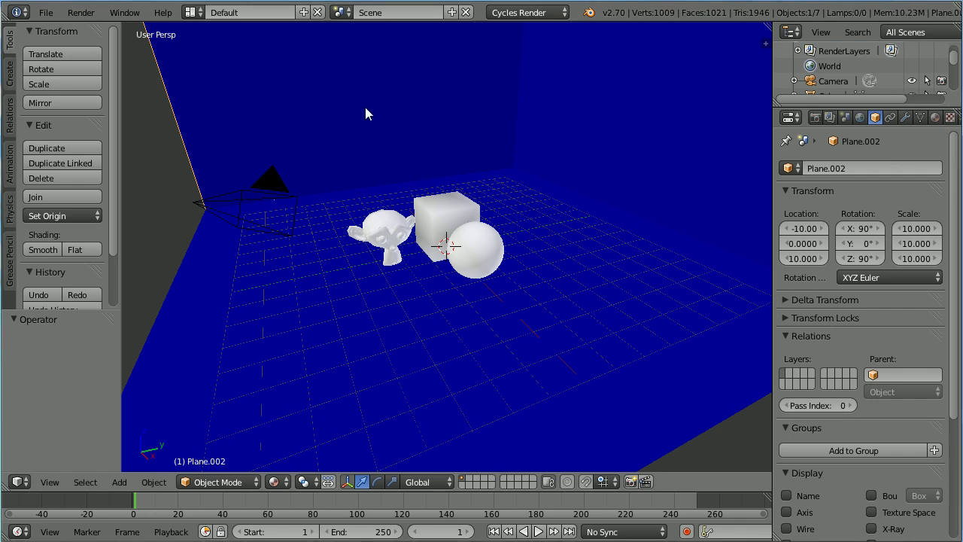
Step: Duplicate the side wall in place, unlink walls from the copy, and reselect Plane.002
key(shift+d)
key(Escape)
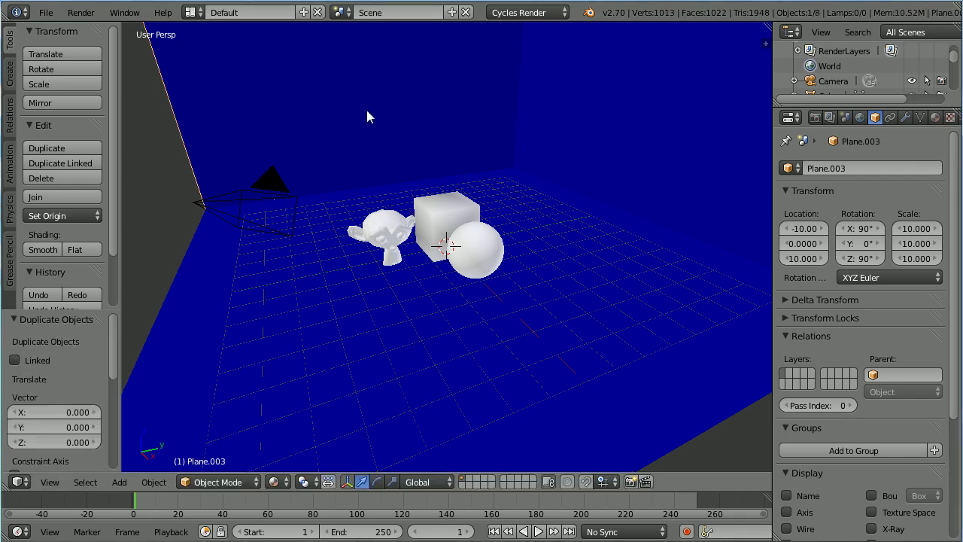
click(784, 228)
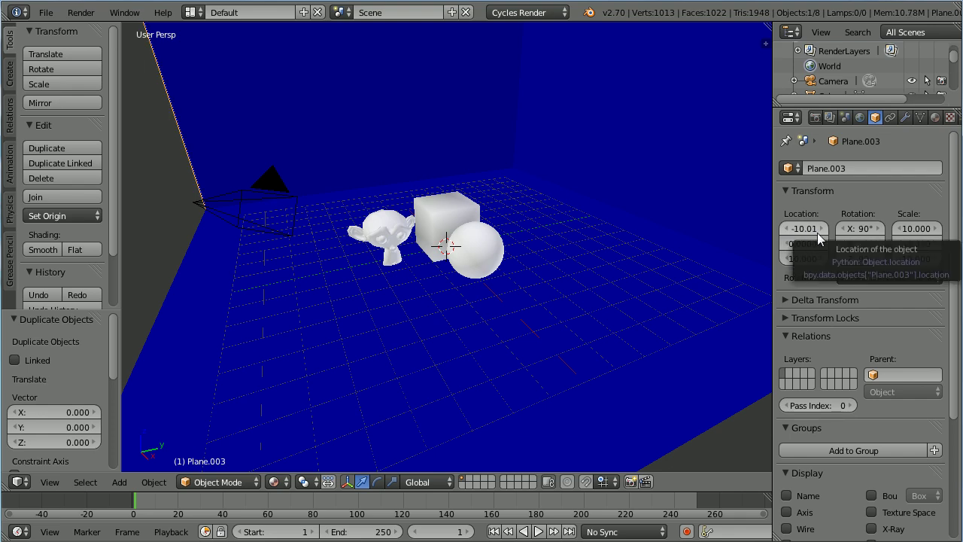
click(935, 117)
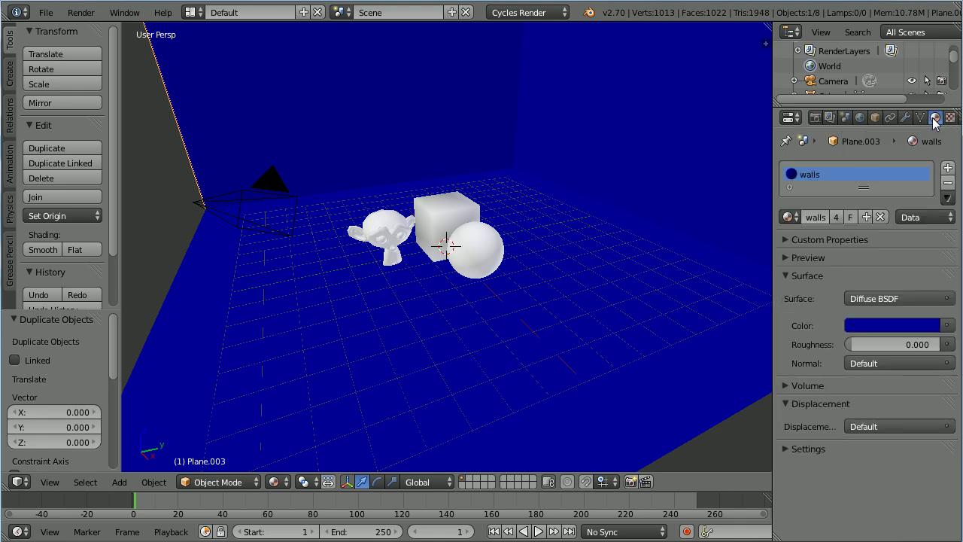
click(880, 217)
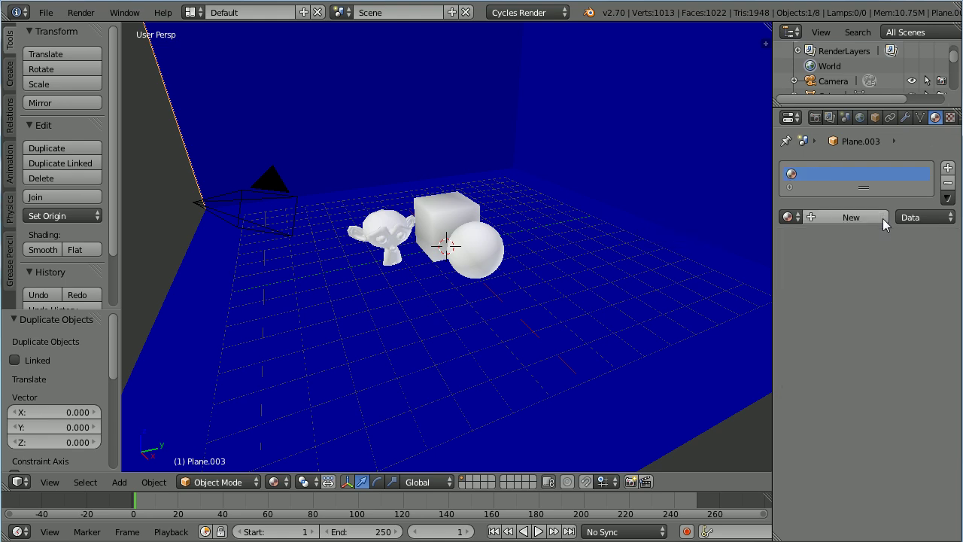
shift+right_click(373, 117)
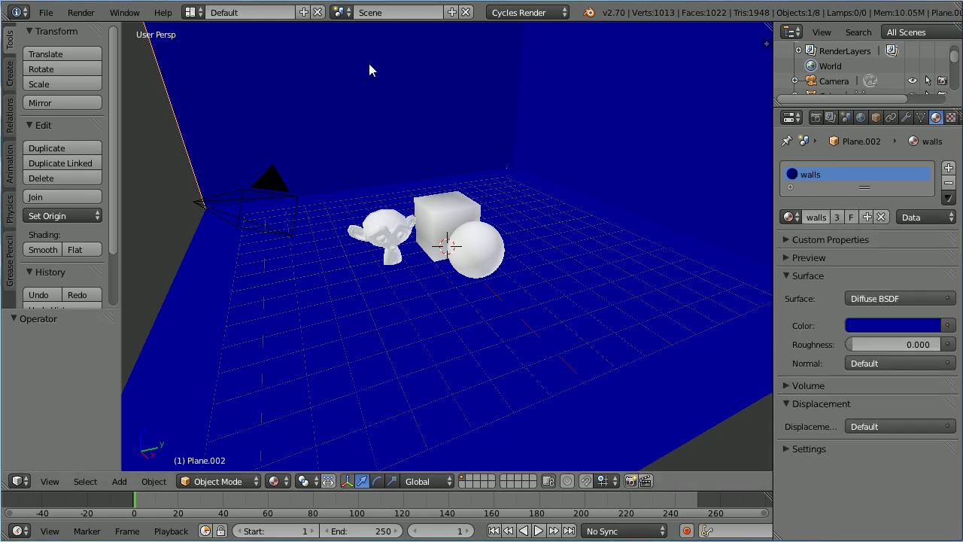
Step: Enter Edit Mode on the side wall and subdivide it with 3 cuts
click(209, 481)
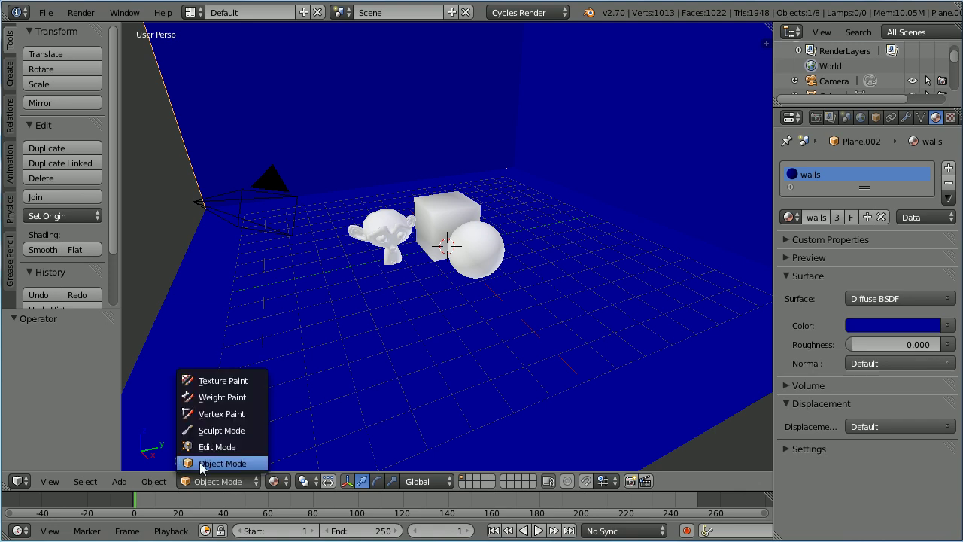
click(235, 446)
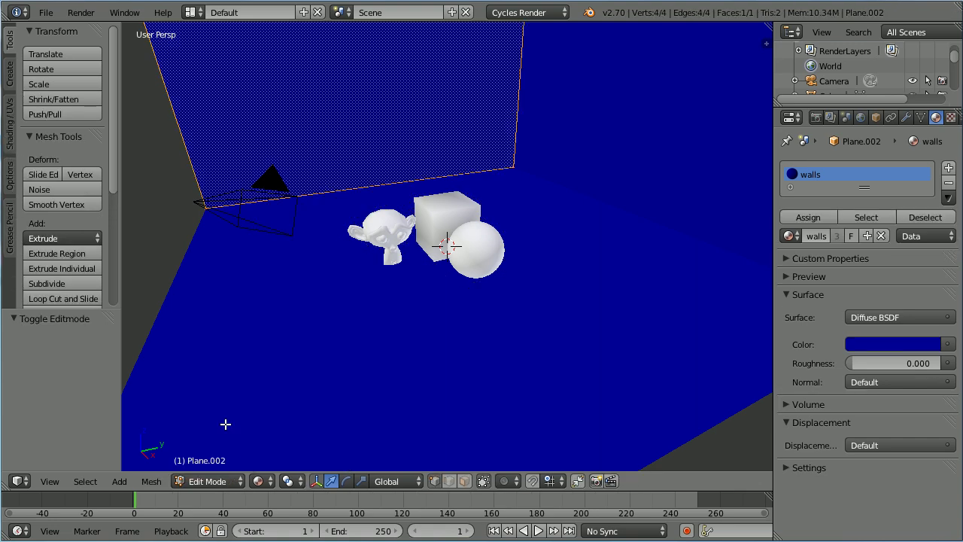
click(85, 286)
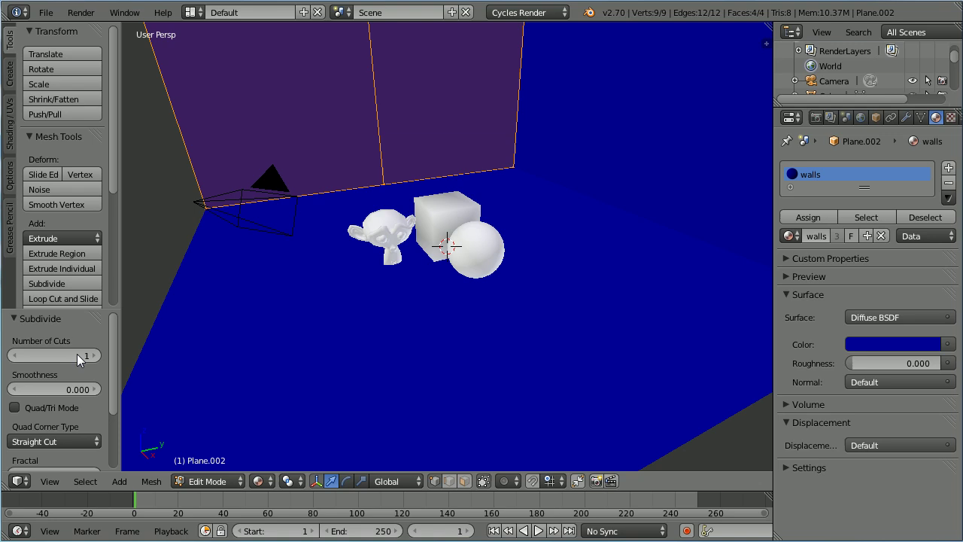
click(96, 355)
click(95, 355)
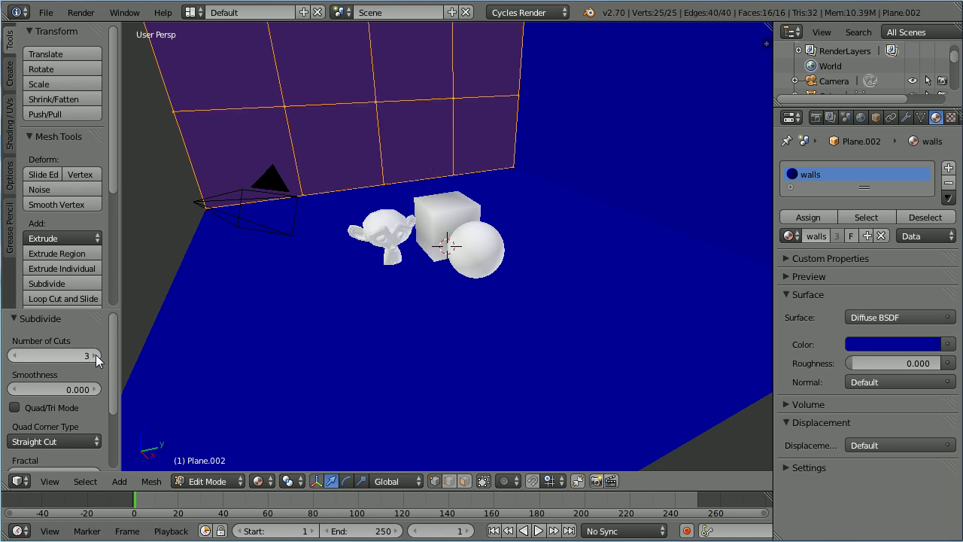
Step: Select a 2x2 block of upper faces and delete them to form a window opening
click(465, 483)
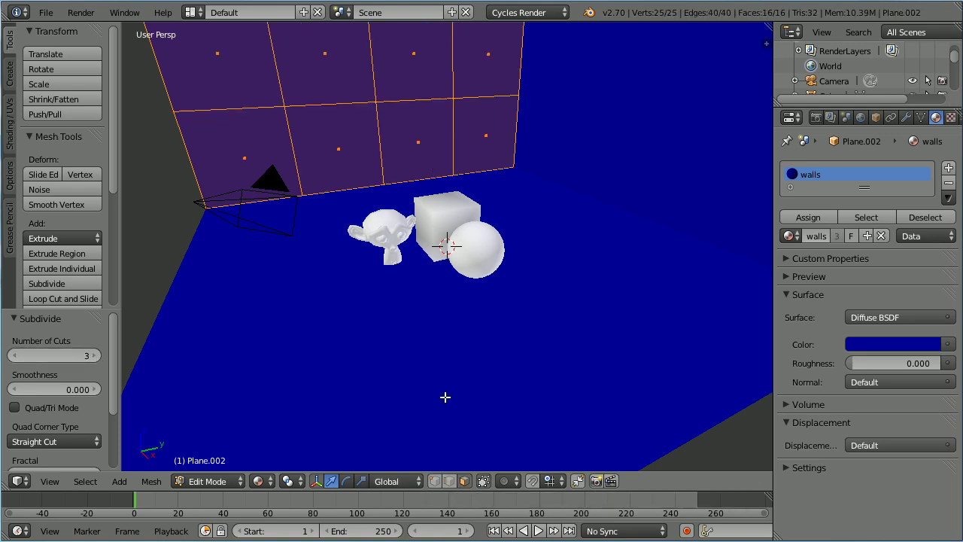
click(346, 76)
scroll(346, 79, down, 2)
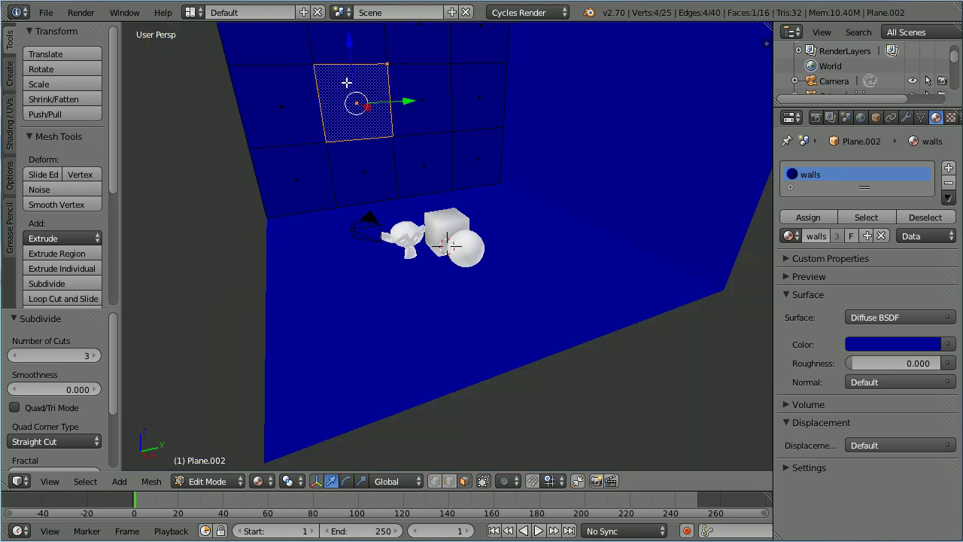
scroll(346, 82, down, 1)
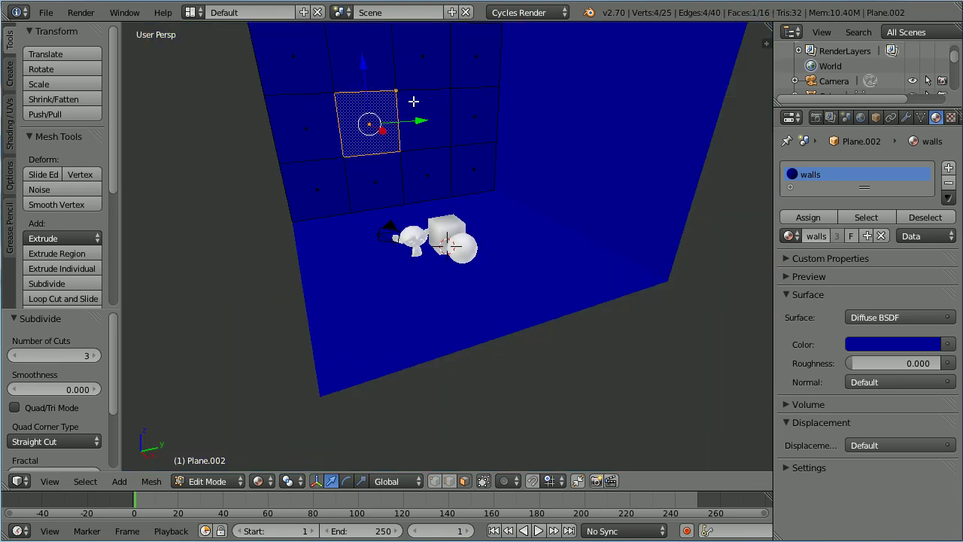
shift+right_click(434, 141)
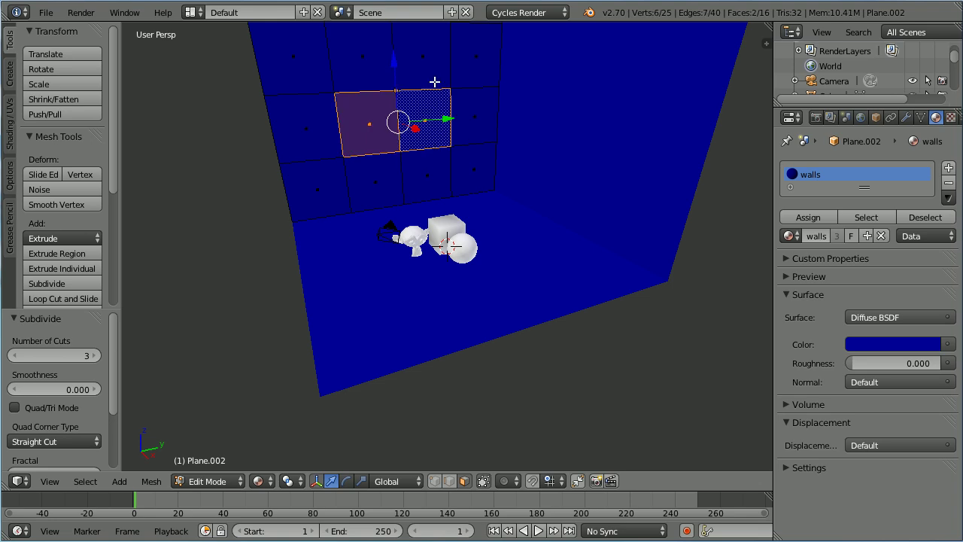
shift+right_click(434, 81)
shift+right_click(380, 75)
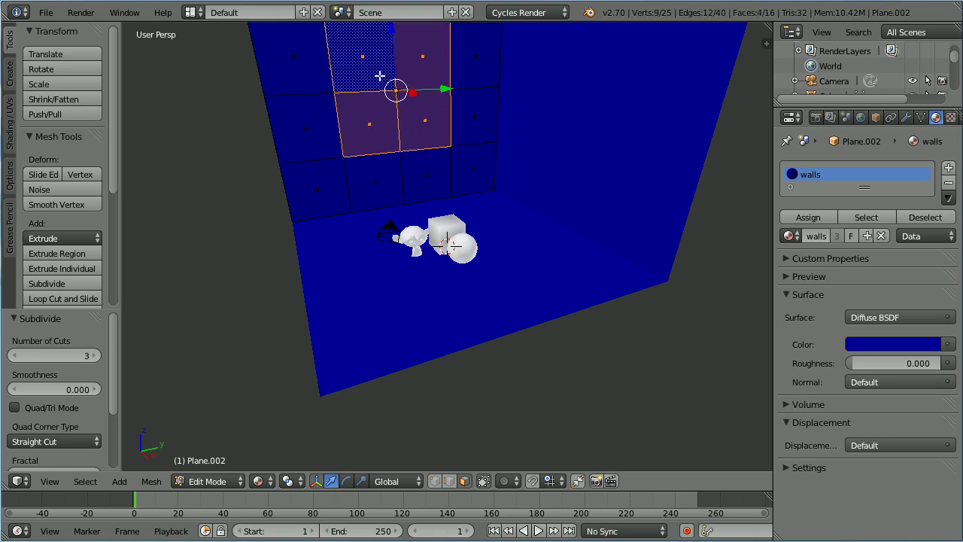
key(x)
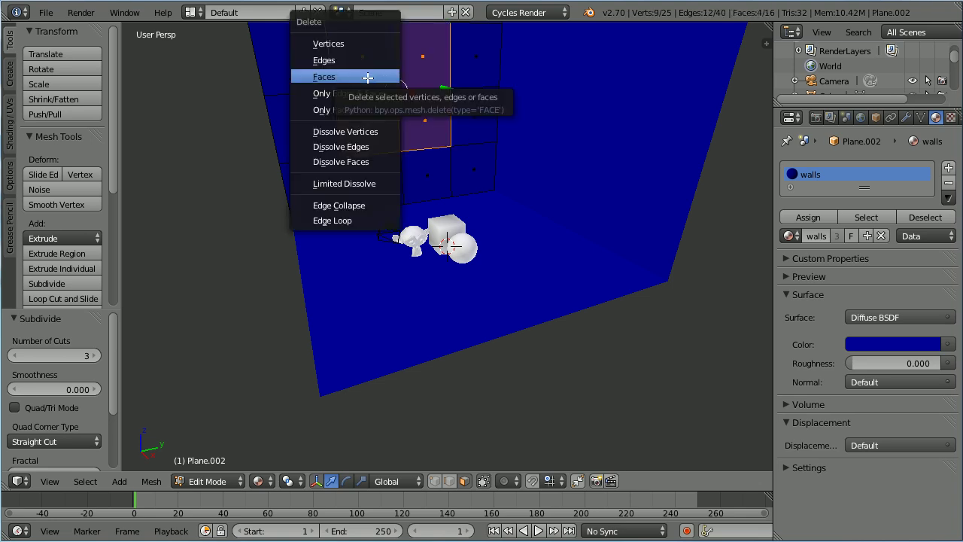
click(368, 77)
key(Tab)
key(Tab)
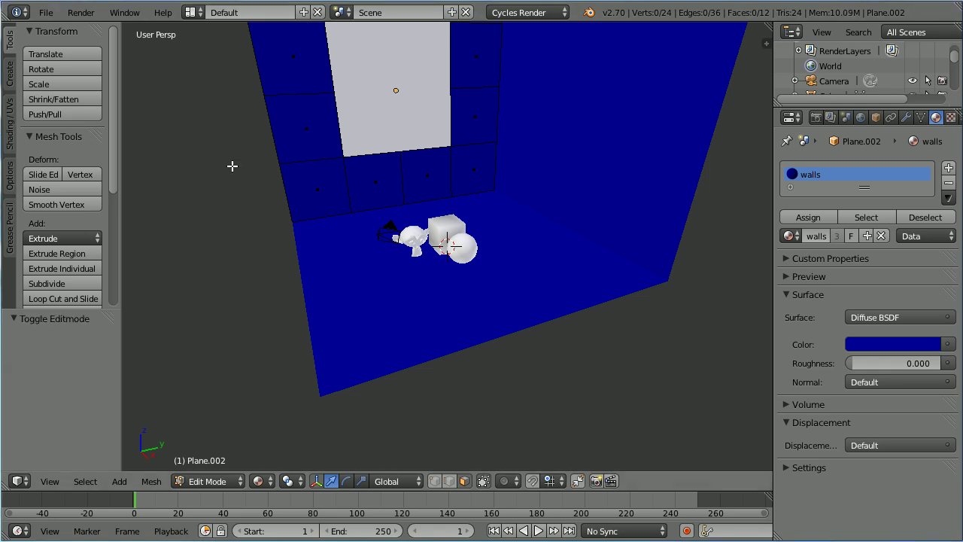
Step: Back in Object Mode, select Plane.003 and give it a new material named main
click(211, 481)
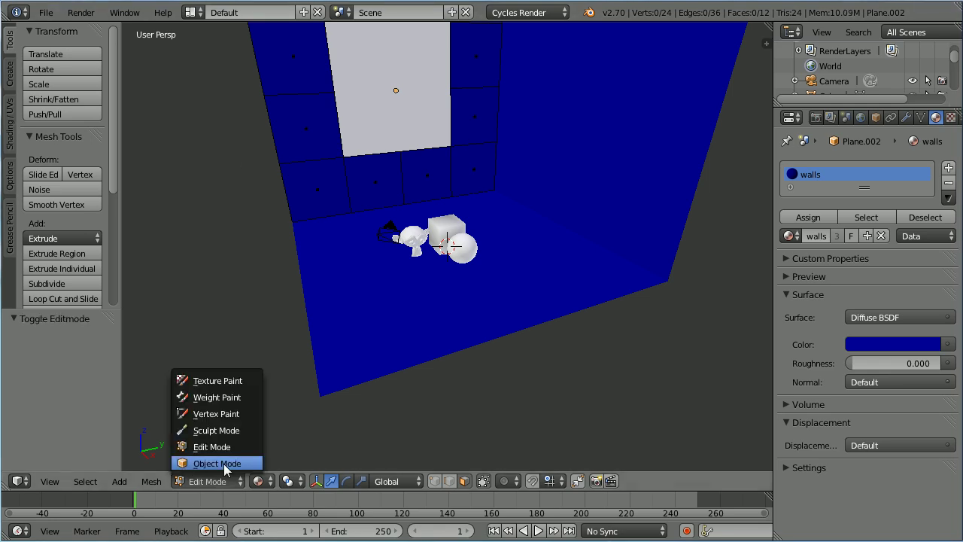
click(223, 463)
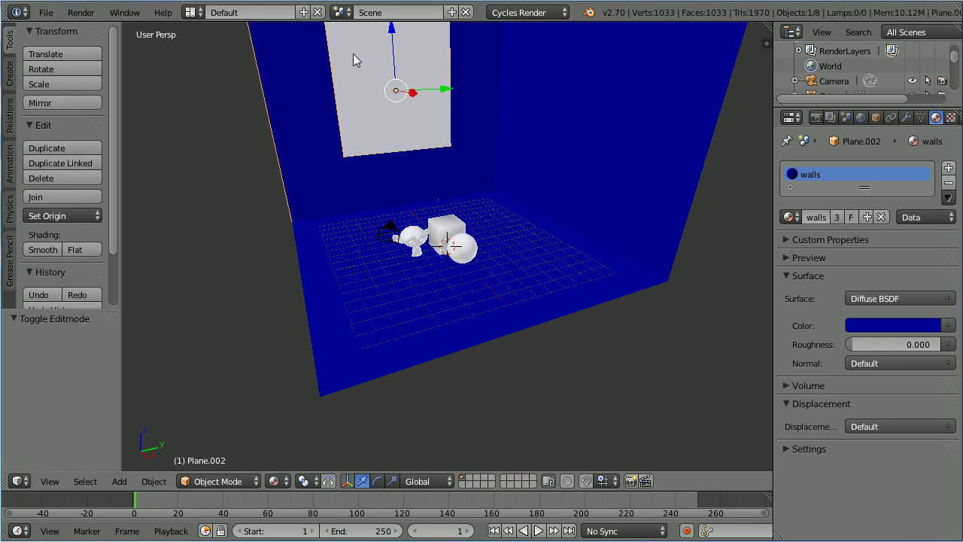
right_click(373, 57)
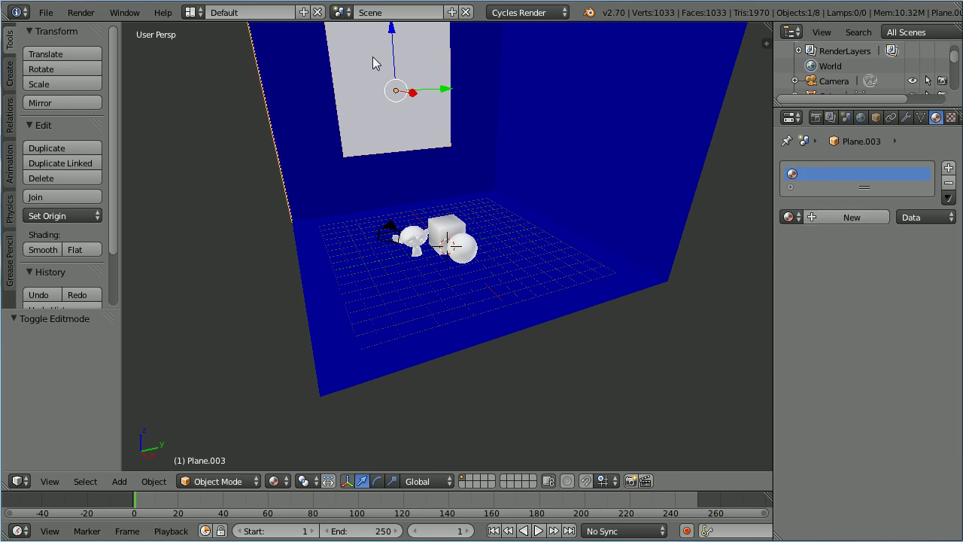
click(811, 220)
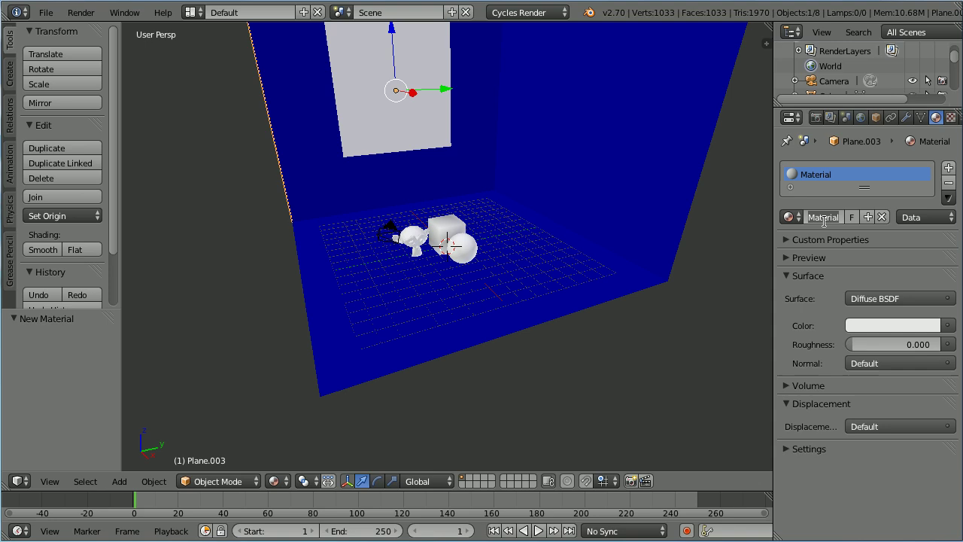
text(main)
key(Return)
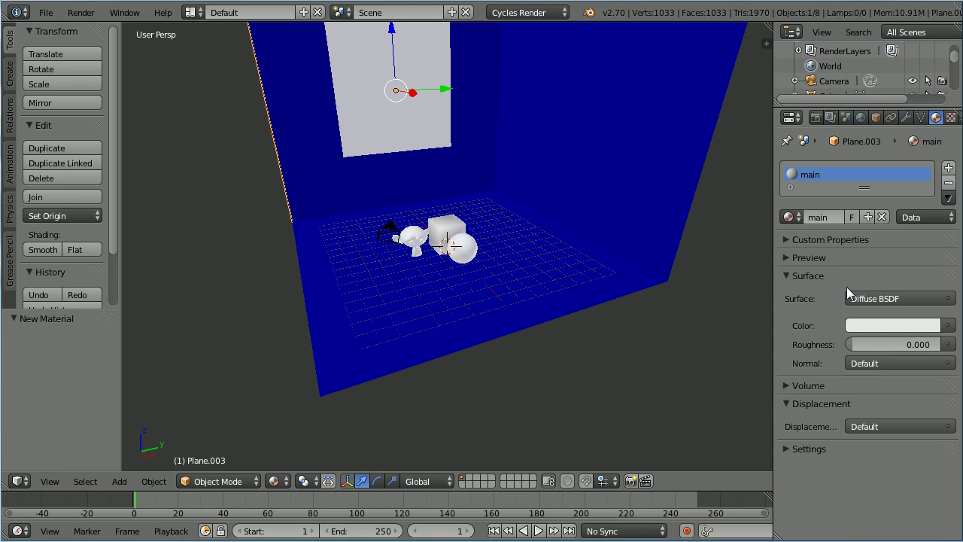
Step: Make the main material an Emission shader with strength 10
click(870, 300)
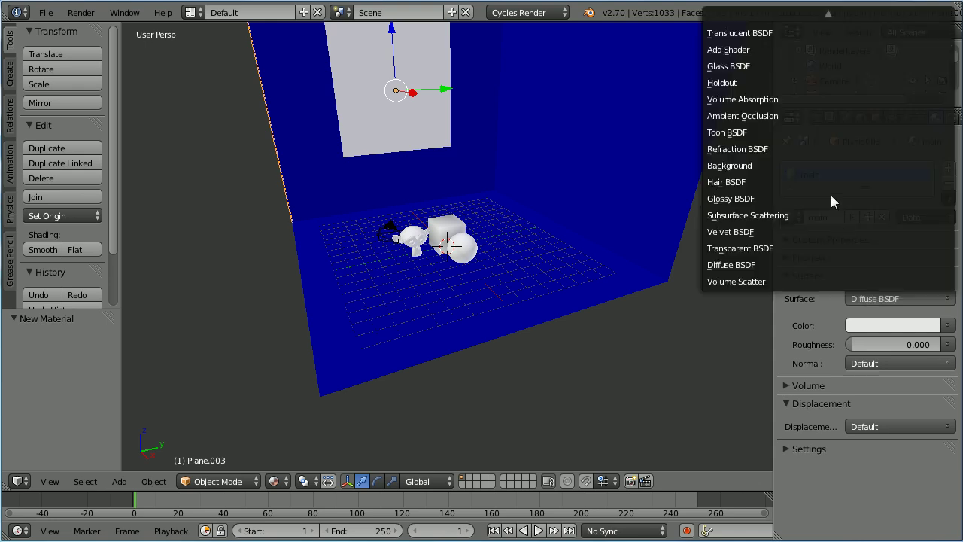
mouse_move(739, 21)
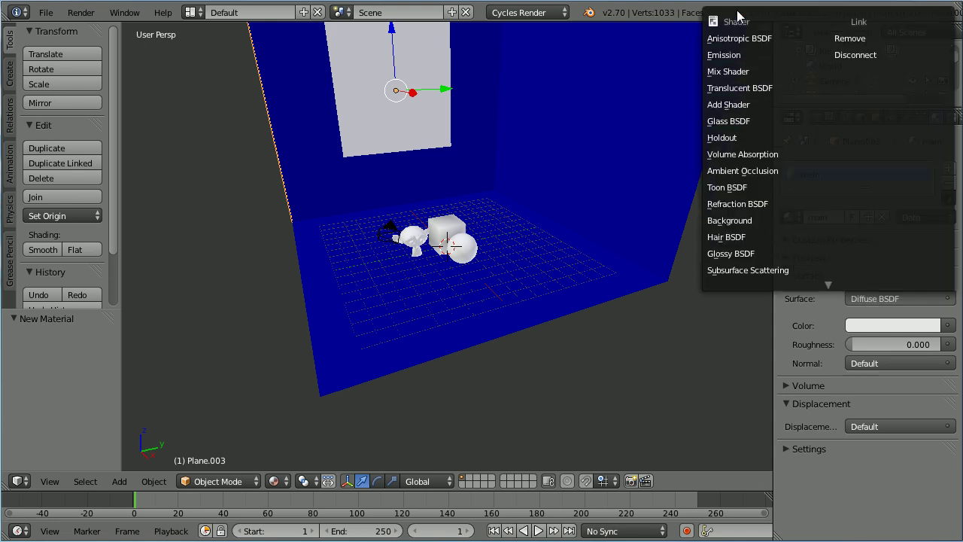
click(751, 58)
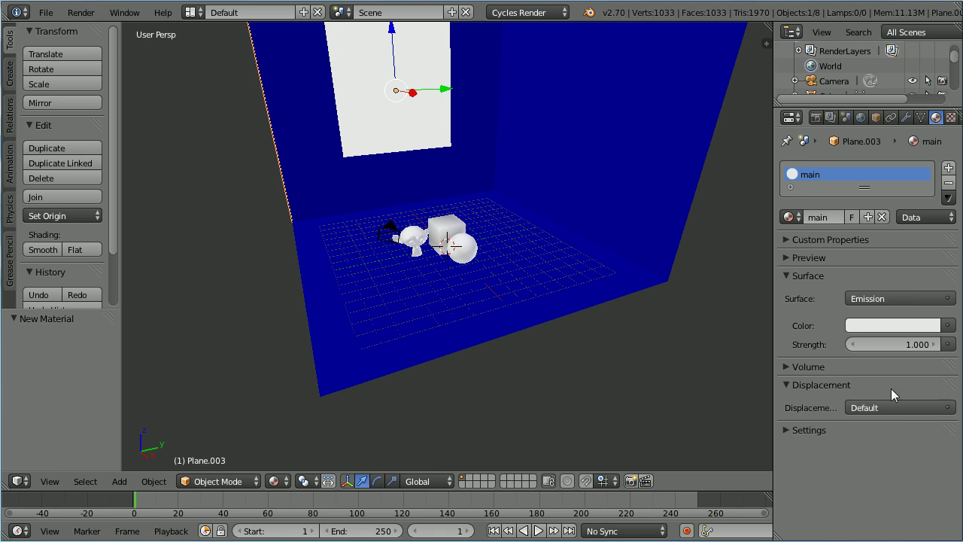
click(915, 350)
text(10)
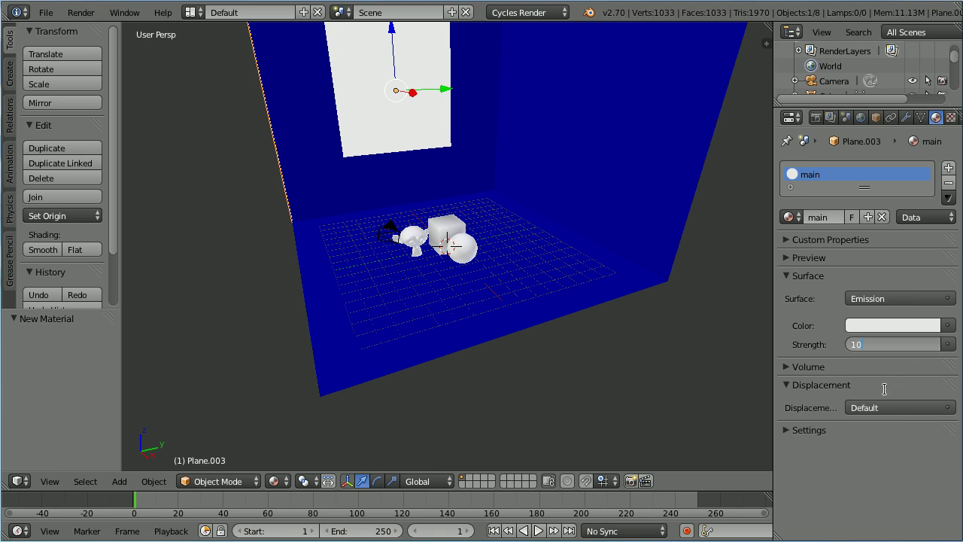
key(Return)
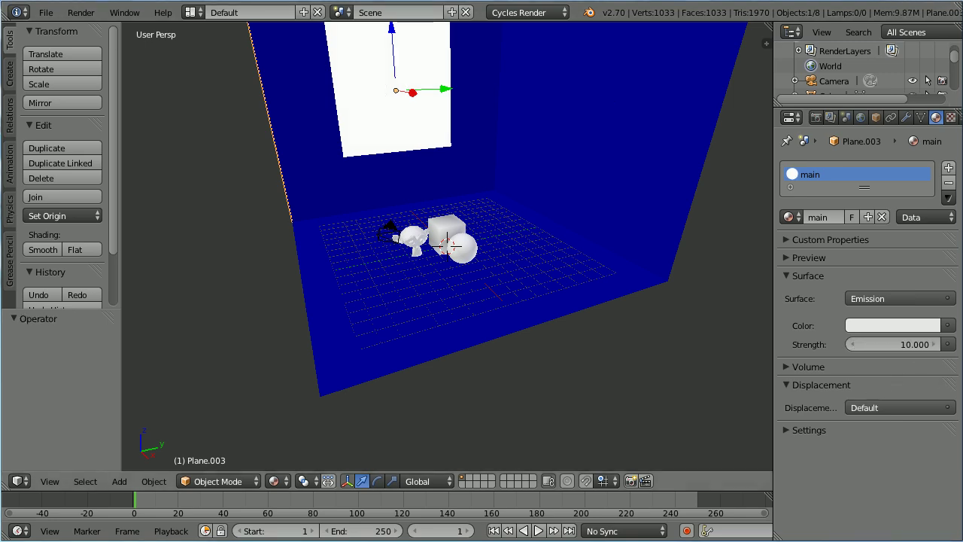
Step: Duplicate the blue wall plane and move the copy to Y -10
right_click(572, 110)
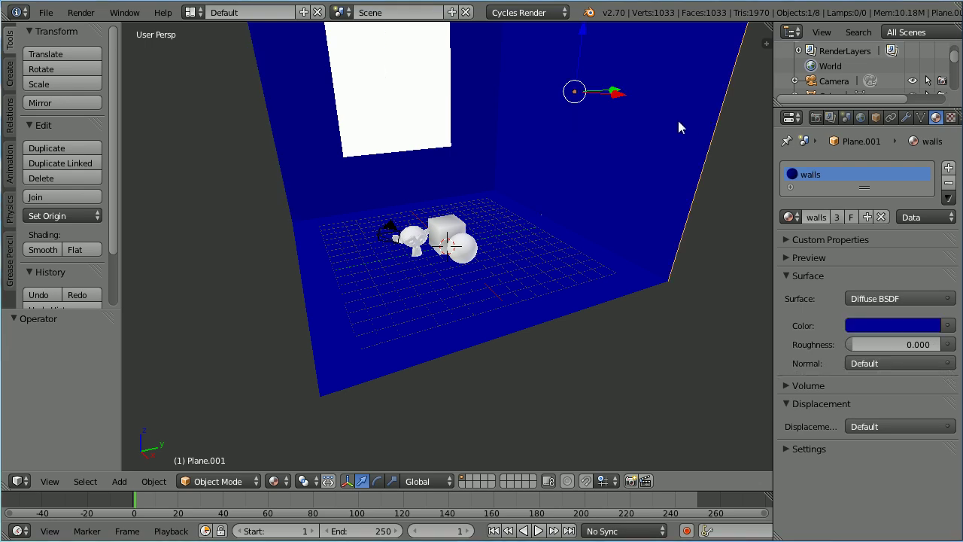
key(shift+d)
key(Escape)
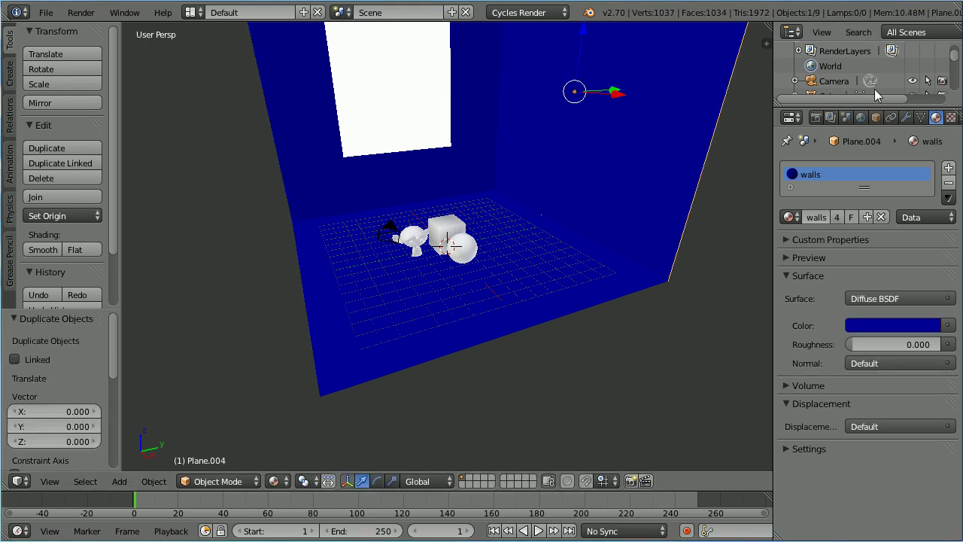
click(876, 117)
click(803, 243)
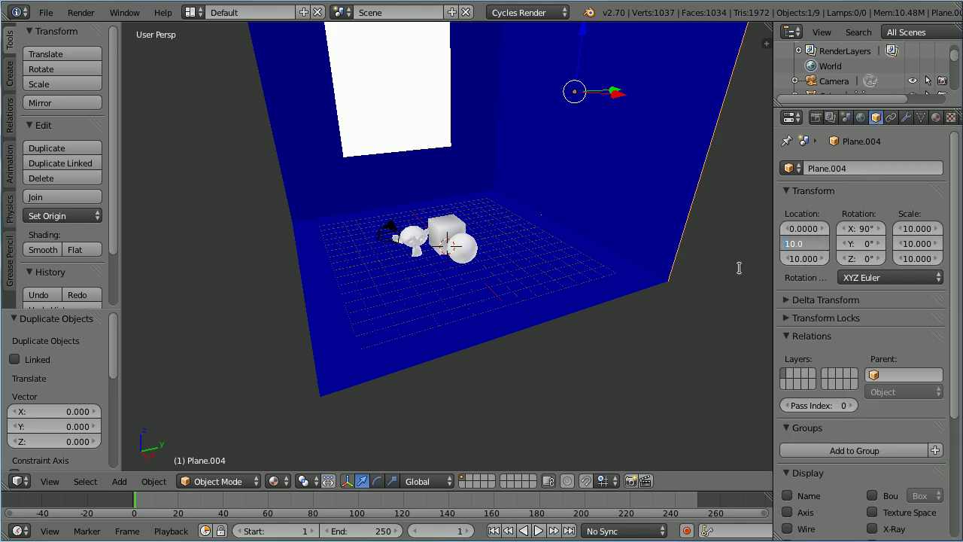
text(-)
key(Return)
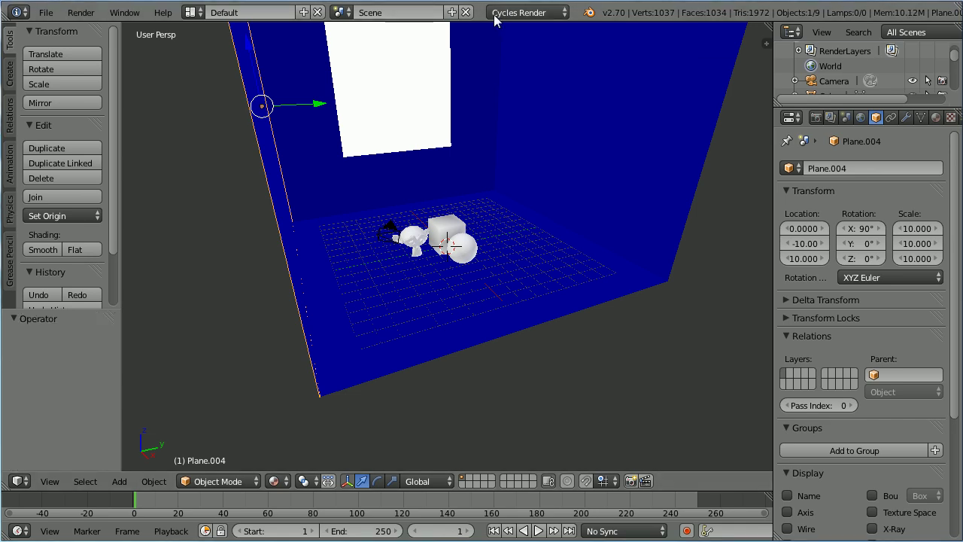
Step: Give the copy its own copy of the main material, named side, with emission strength 5
click(936, 118)
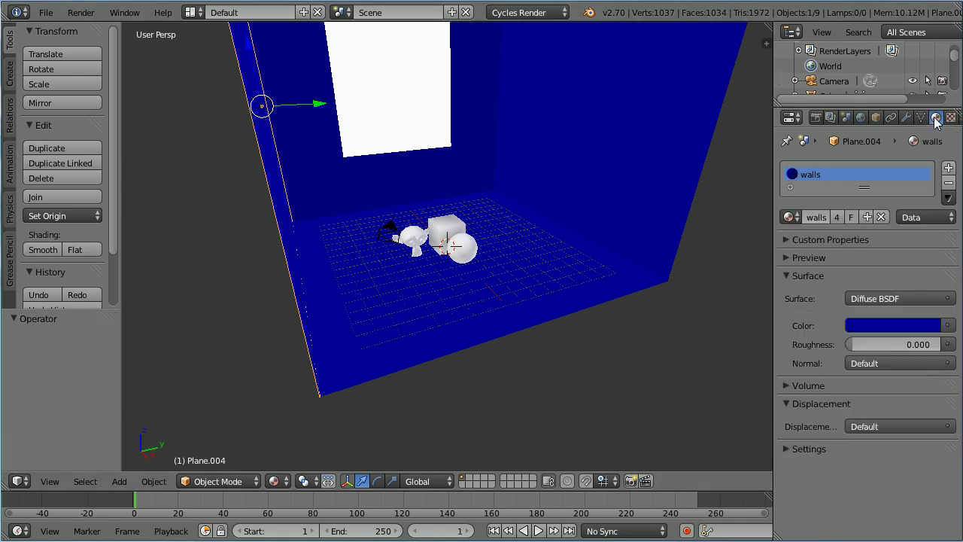
click(791, 218)
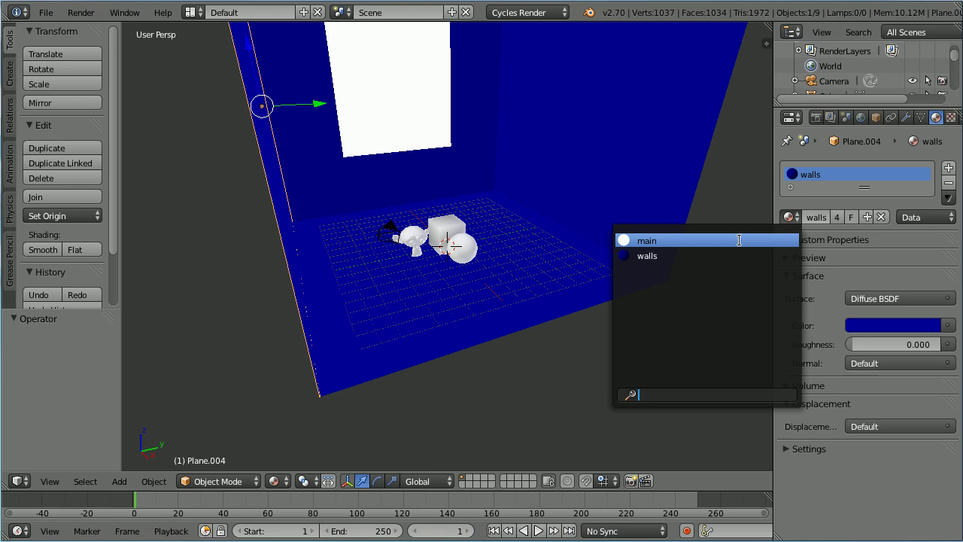
key(Return)
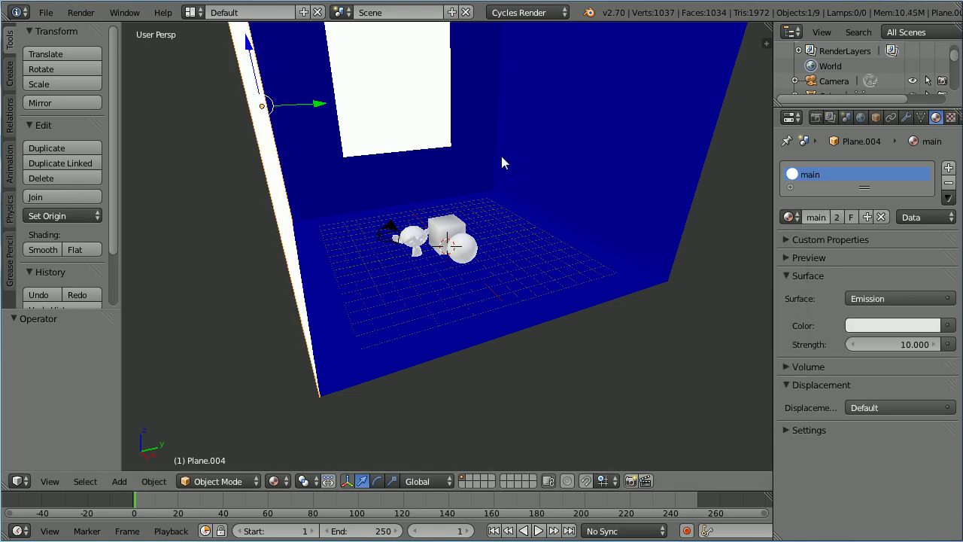
click(867, 217)
double_click(823, 216)
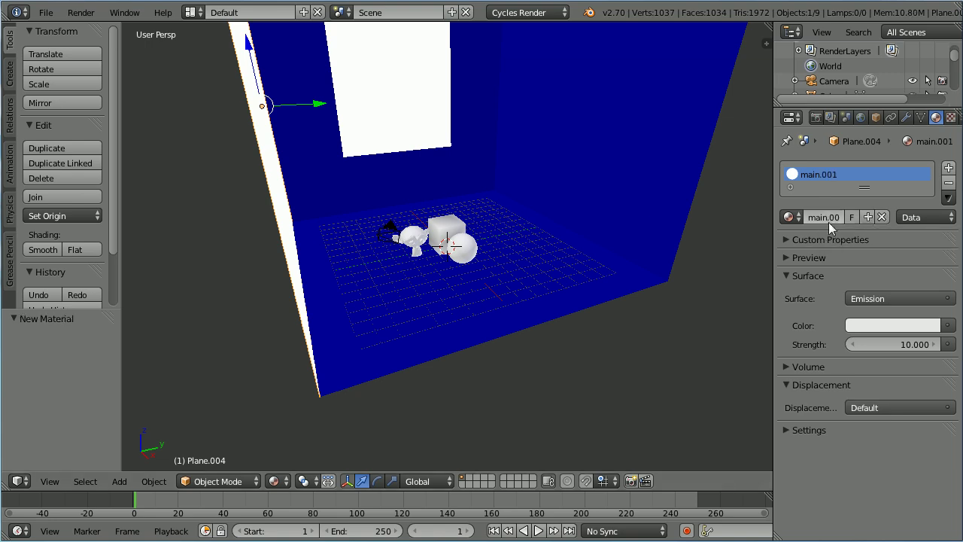
text(side)
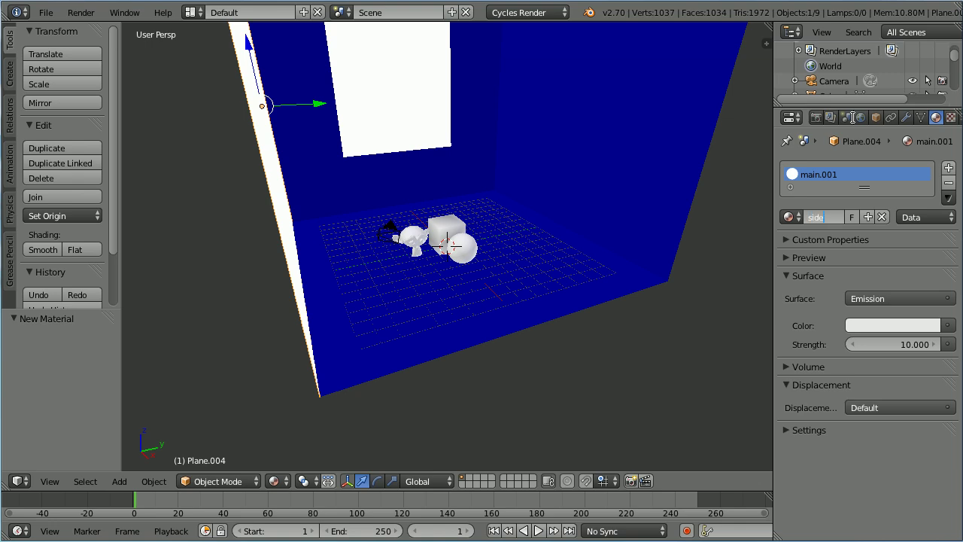
key(Return)
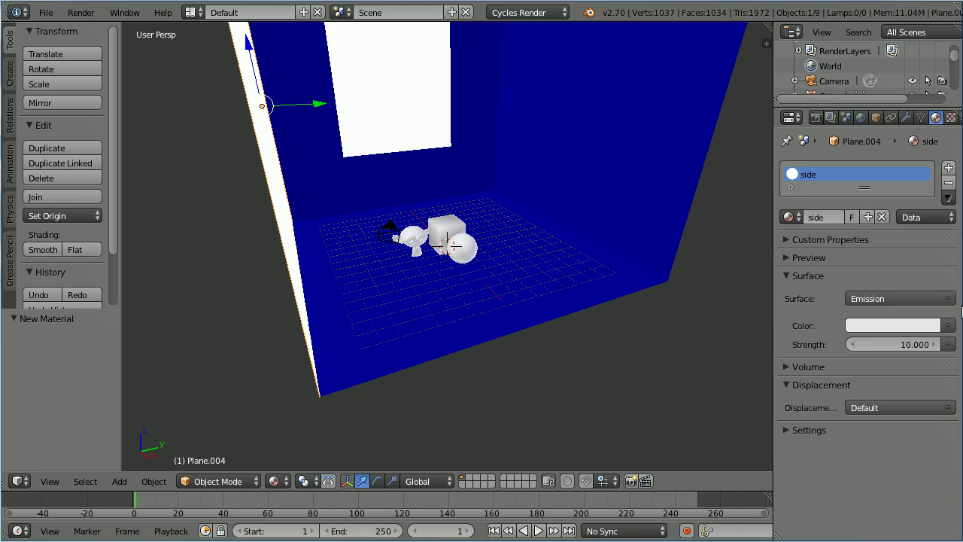
click(903, 344)
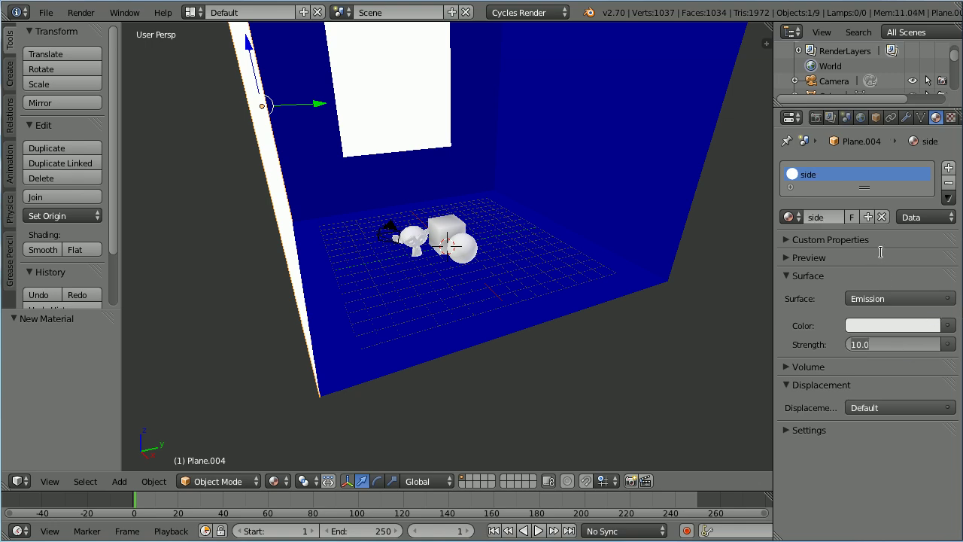
text(5)
key(Return)
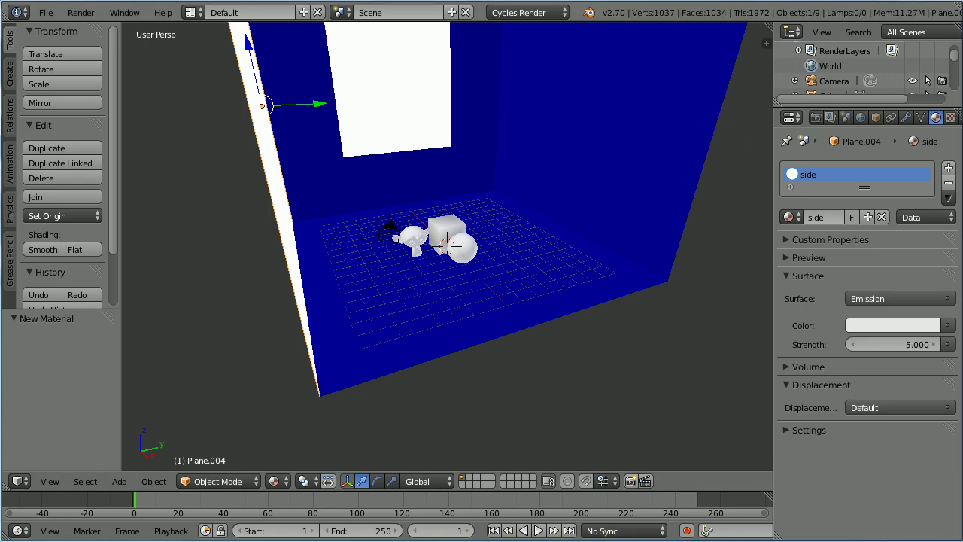
Step: Give the monkey a new Glossy BSDF material named chrome
scroll(435, 316, up, 8)
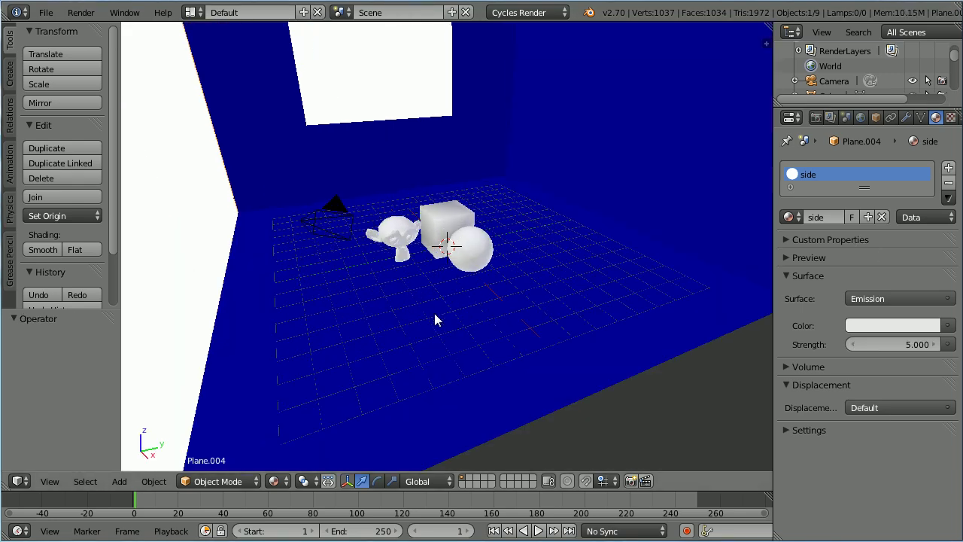
right_click(324, 223)
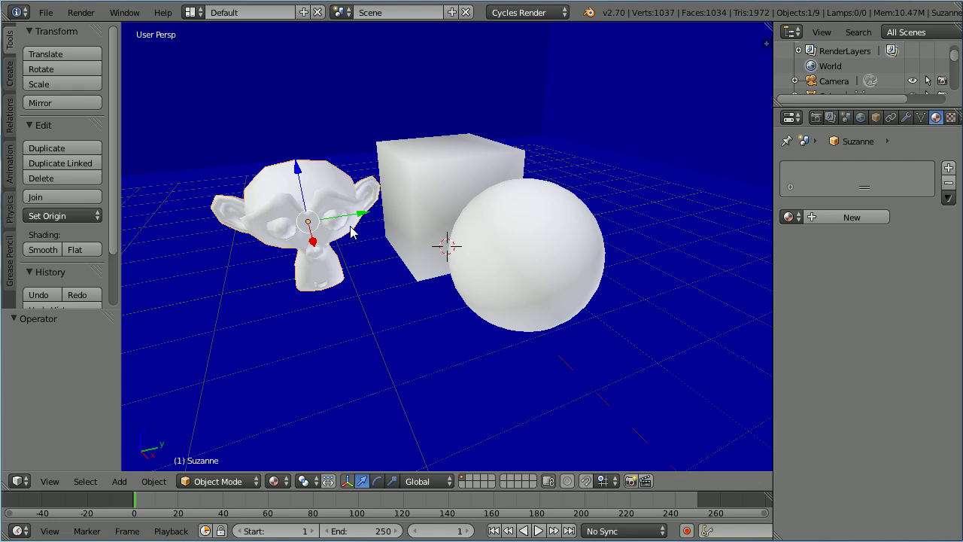
click(816, 220)
click(867, 301)
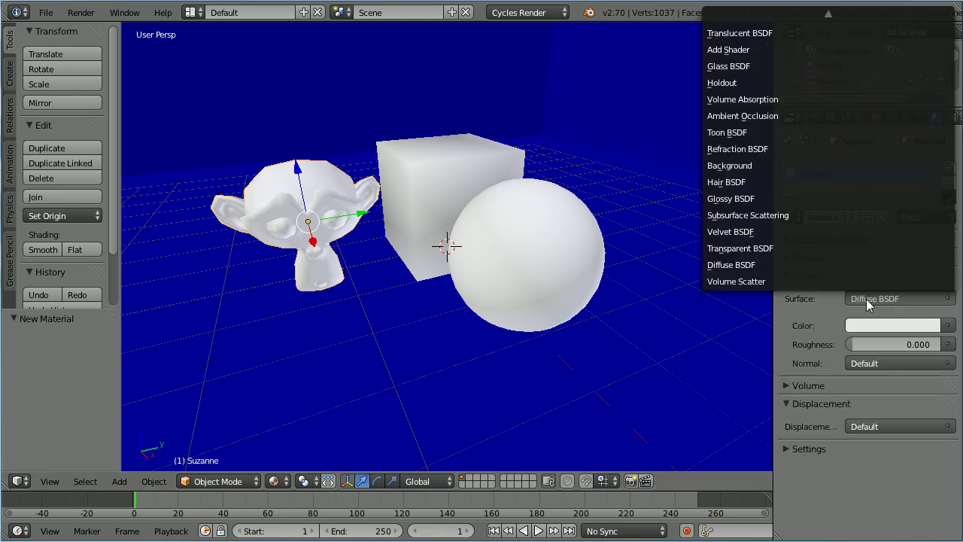
click(788, 200)
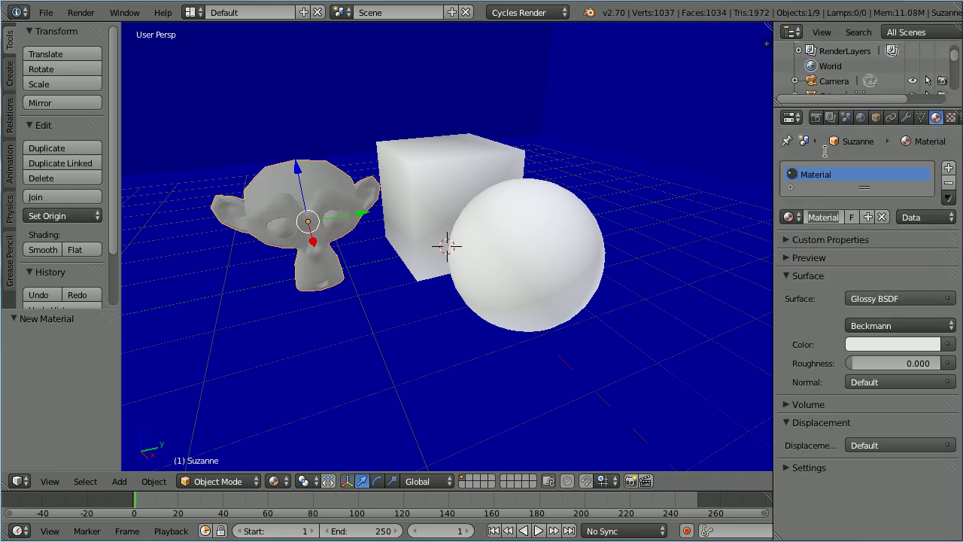
text(chrome)
key(Return)
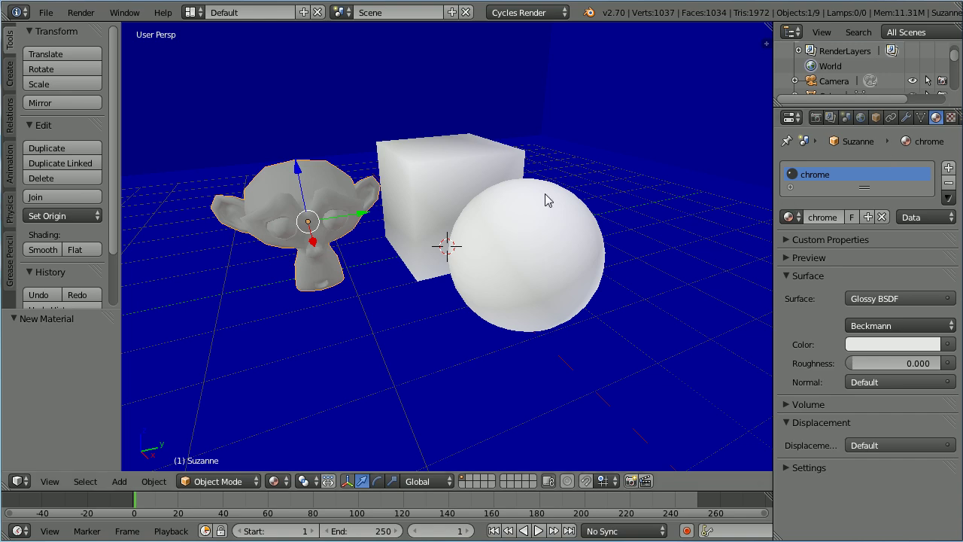
Step: Assign the existing chrome material to the cube and the sphere
right_click(460, 167)
click(788, 216)
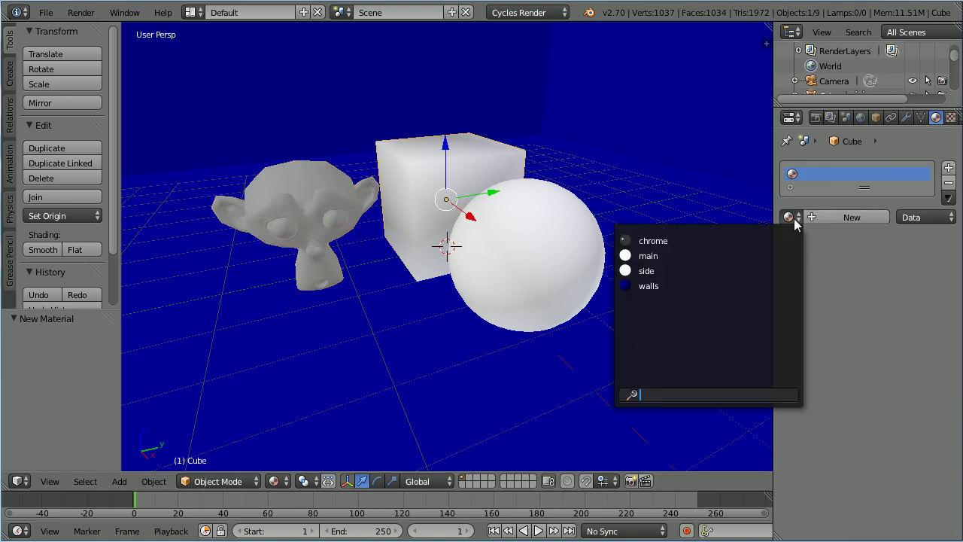
click(748, 240)
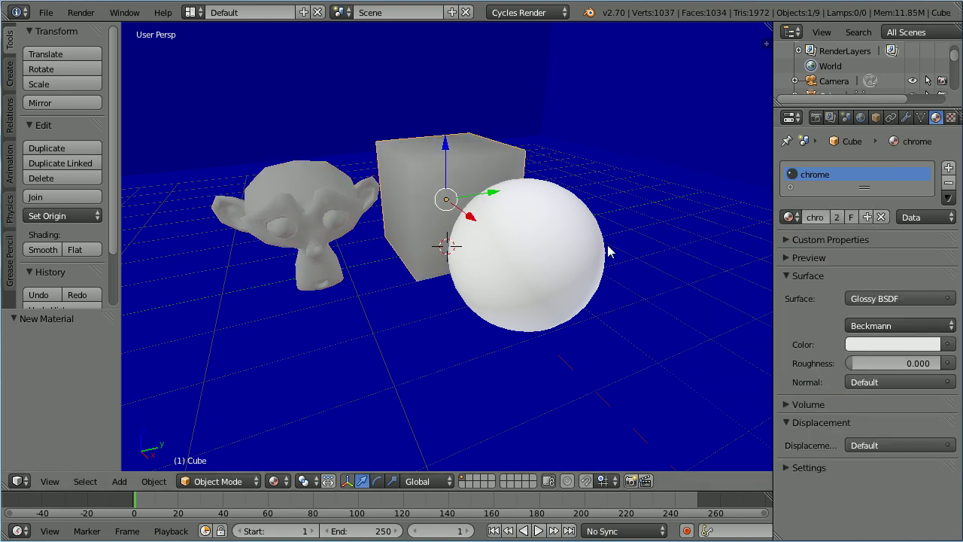
right_click(533, 257)
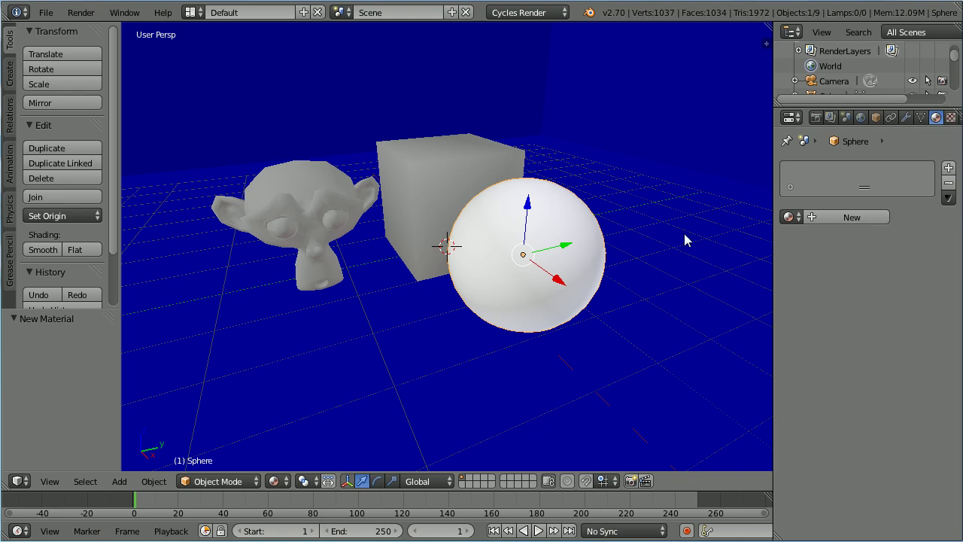
click(788, 218)
click(750, 241)
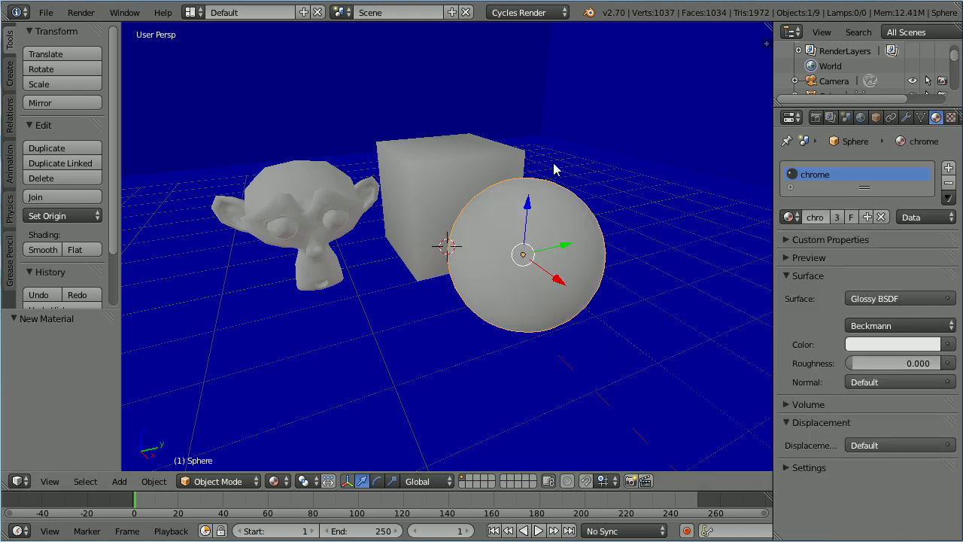
Step: Render the current frame from the Render properties, then return to the chrome material
click(816, 118)
click(812, 187)
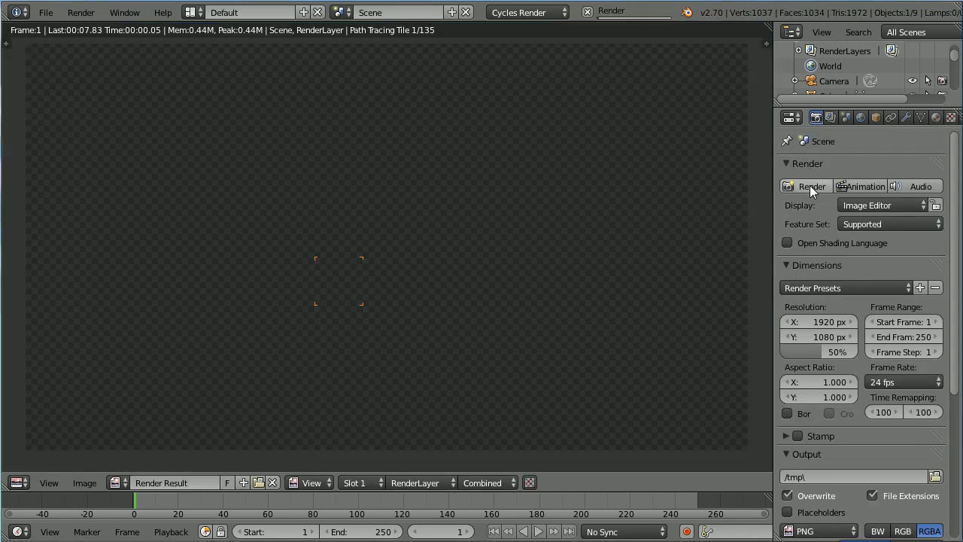
click(936, 118)
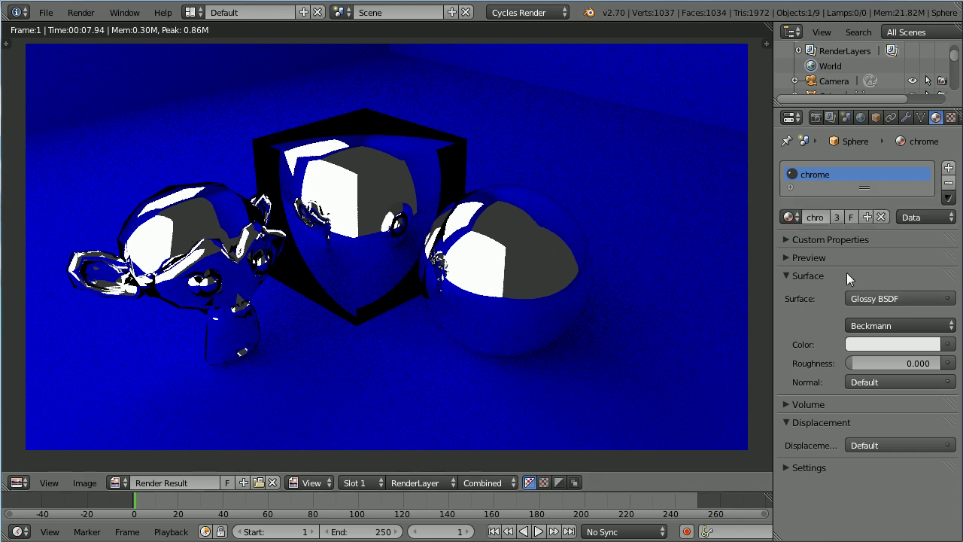
Step: Render with chrome roughness 0.1, then drag the roughness back to 0
click(902, 365)
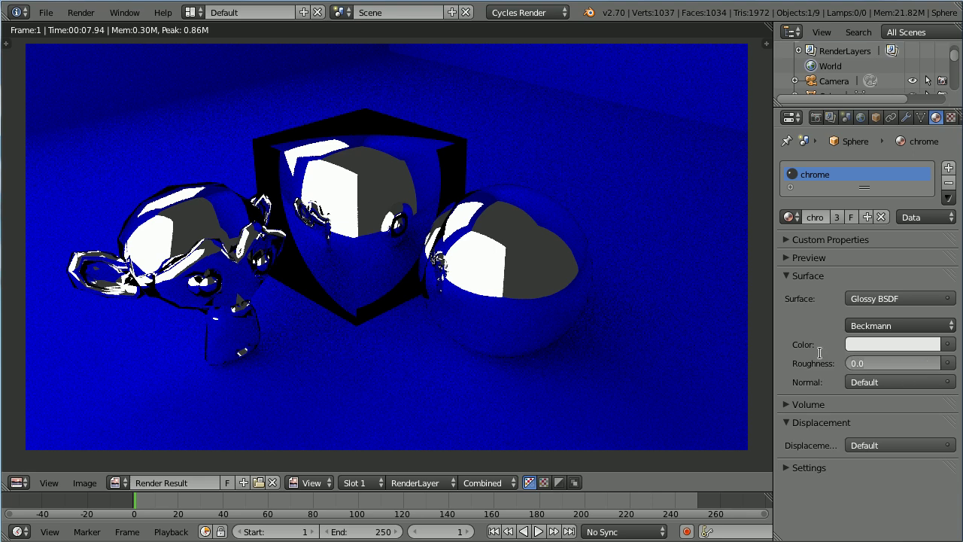
text(0.1)
key(Return)
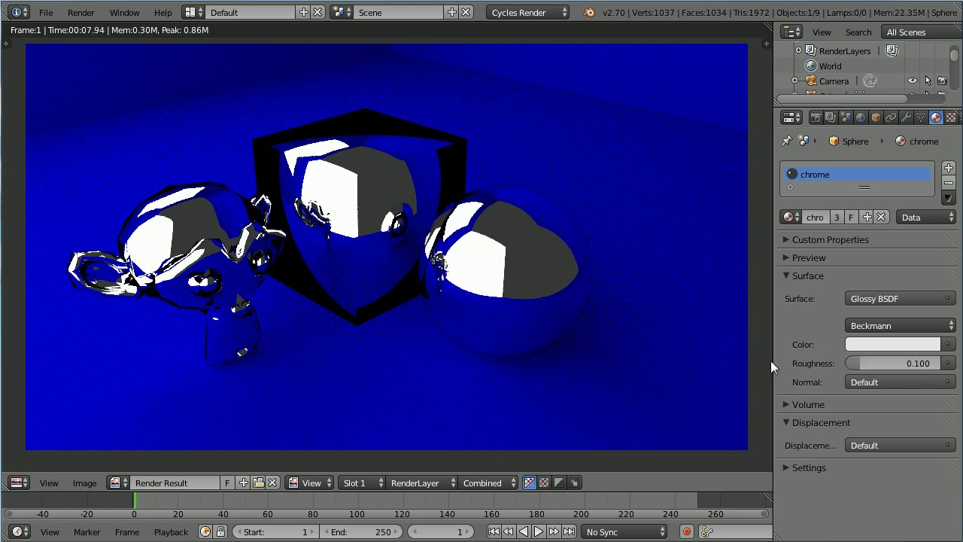
key(F12)
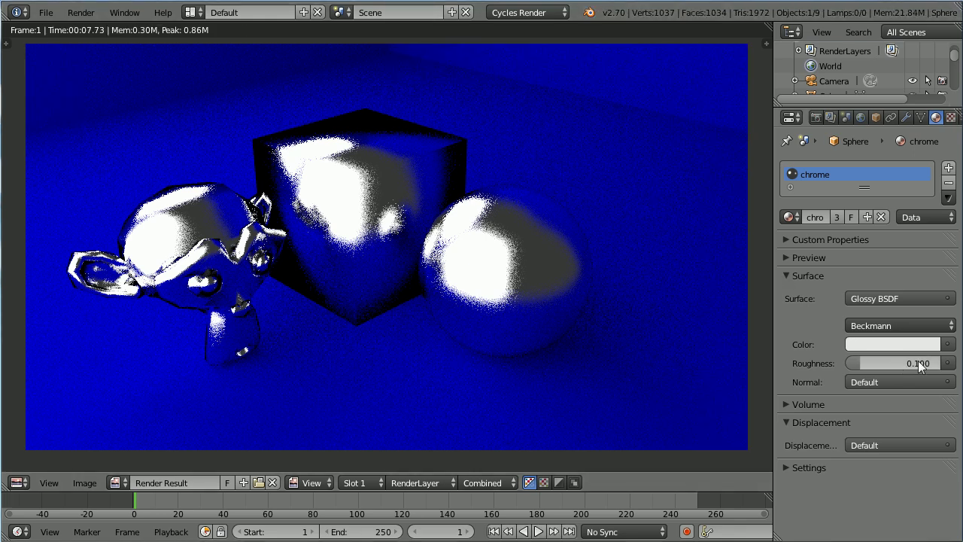
drag(930, 364, 860, 362)
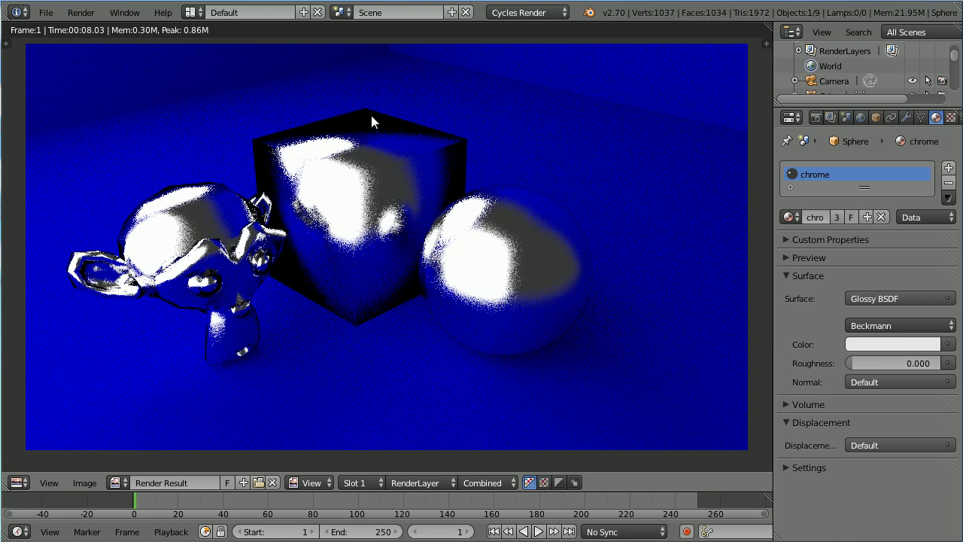
Step: Show the chrome material in the Node Editor, unlink Glossy and move Material Output right
click(20, 485)
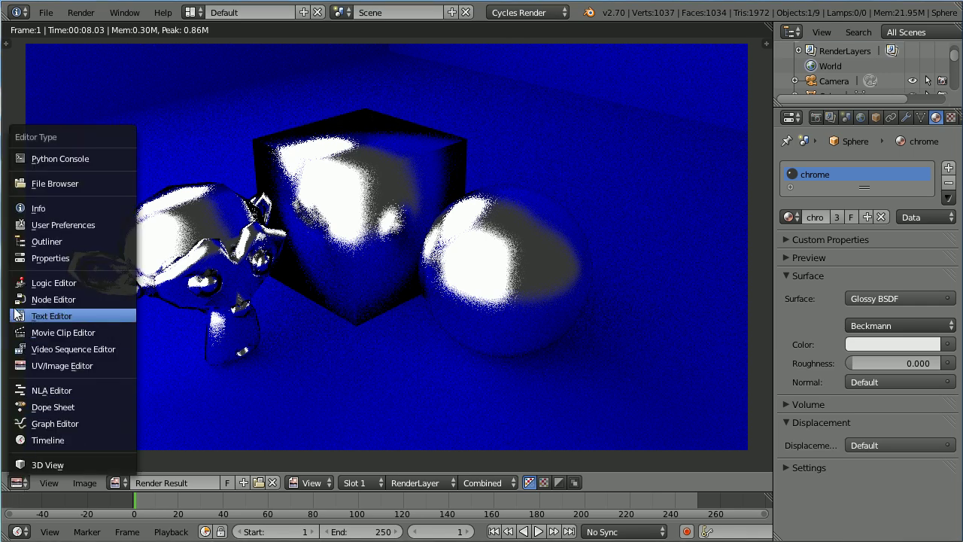
click(99, 299)
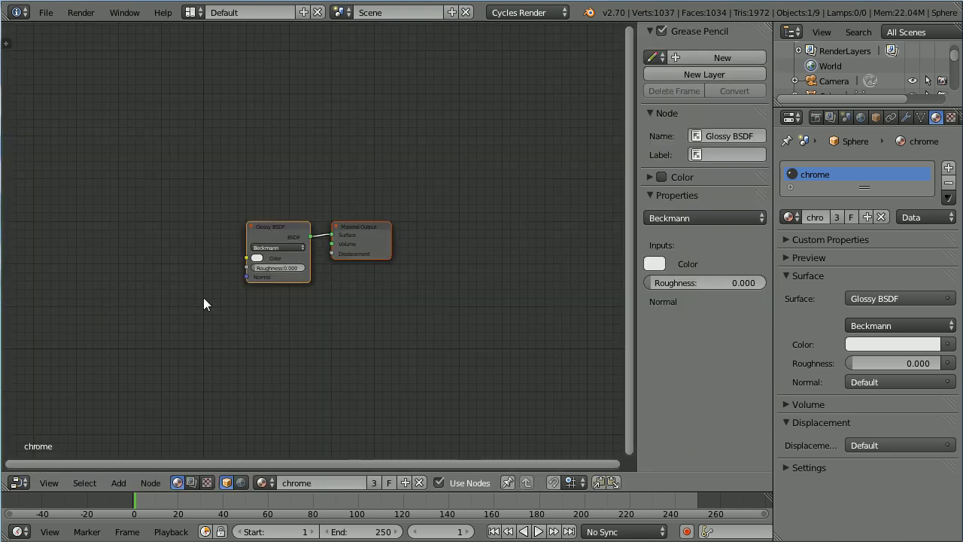
scroll(448, 374, up, 4)
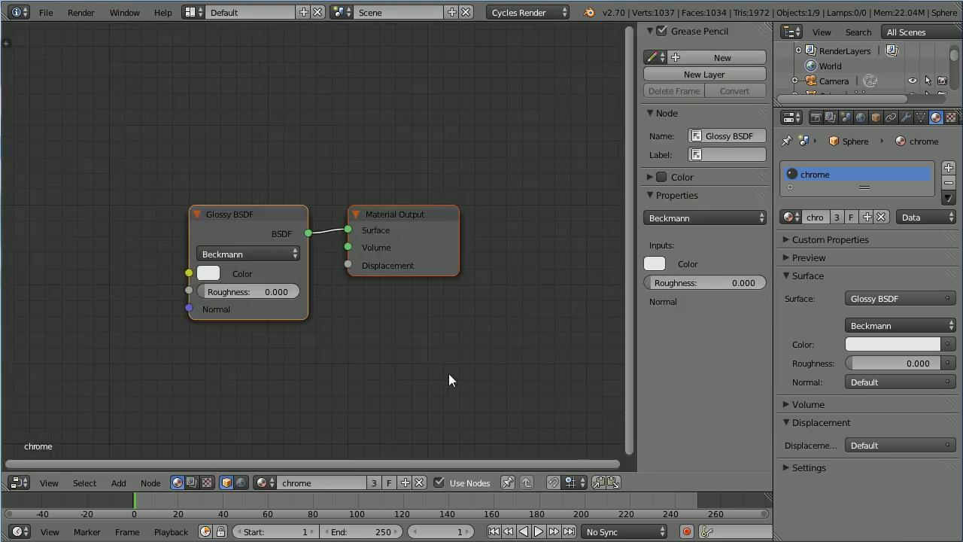
scroll(449, 375, up, 1)
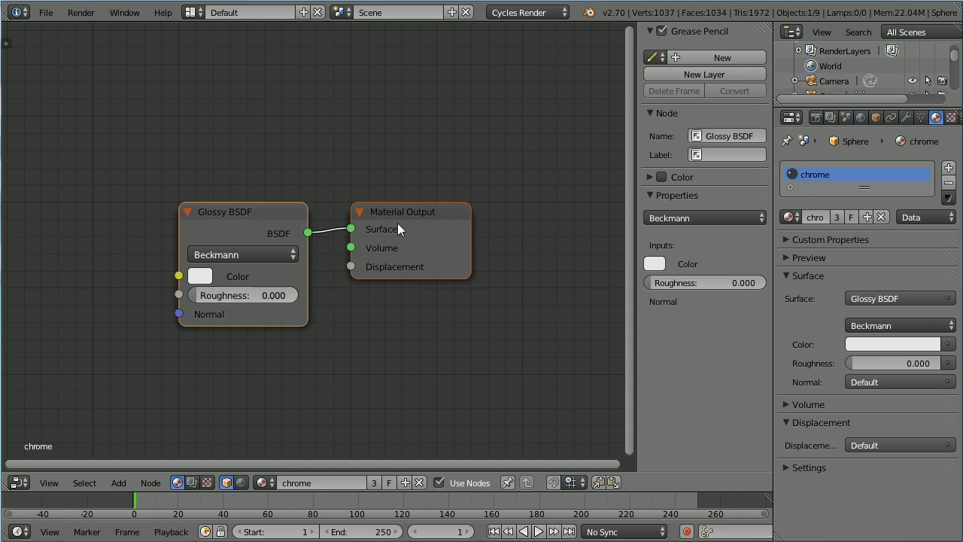
drag(350, 228, 139, 85)
drag(430, 208, 563, 206)
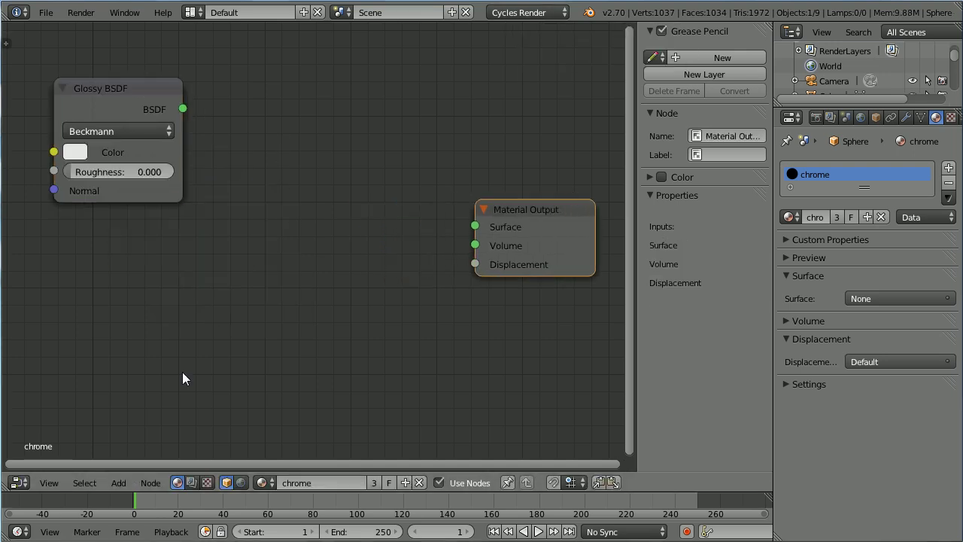
Step: Add a Diffuse BSDF node and a Mix Shader node to the chrome material
click(119, 483)
mouse_move(136, 419)
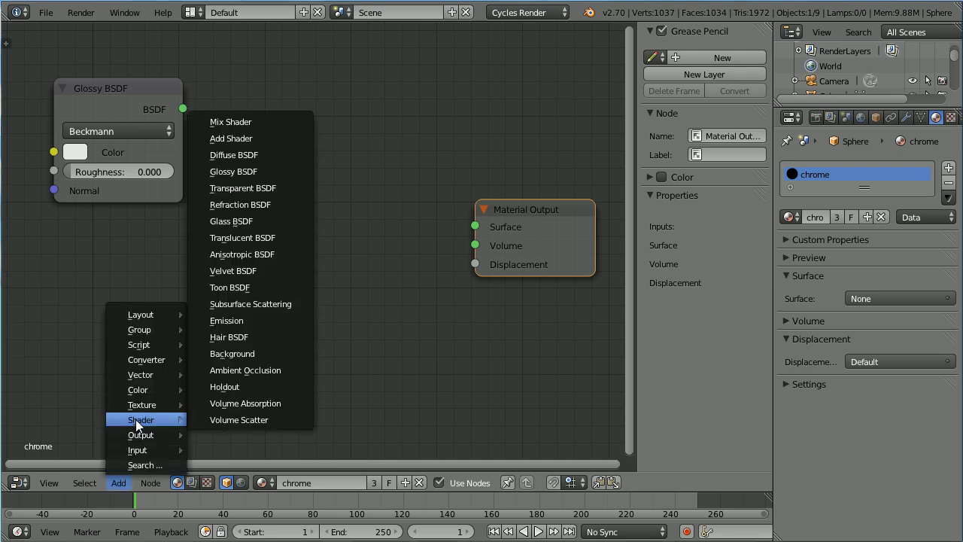
click(281, 155)
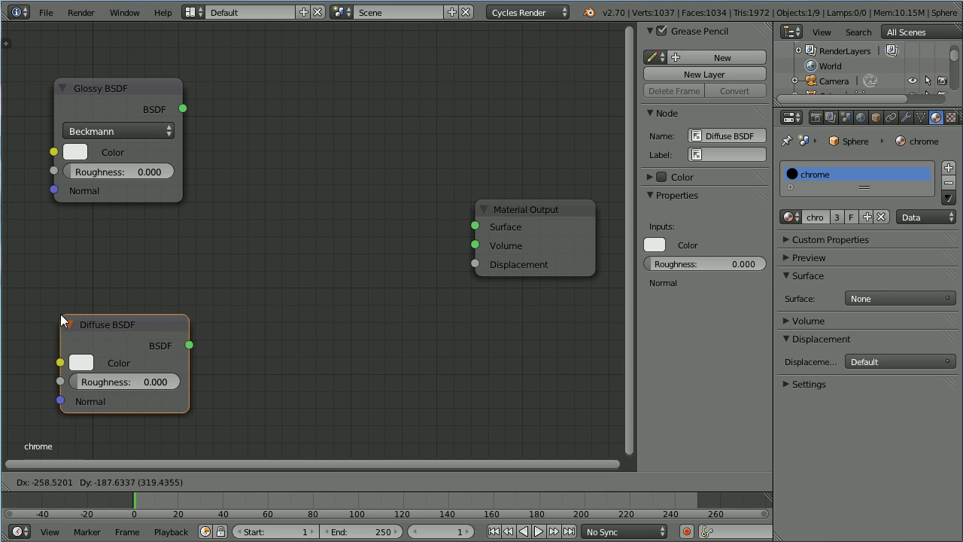
click(60, 320)
click(118, 483)
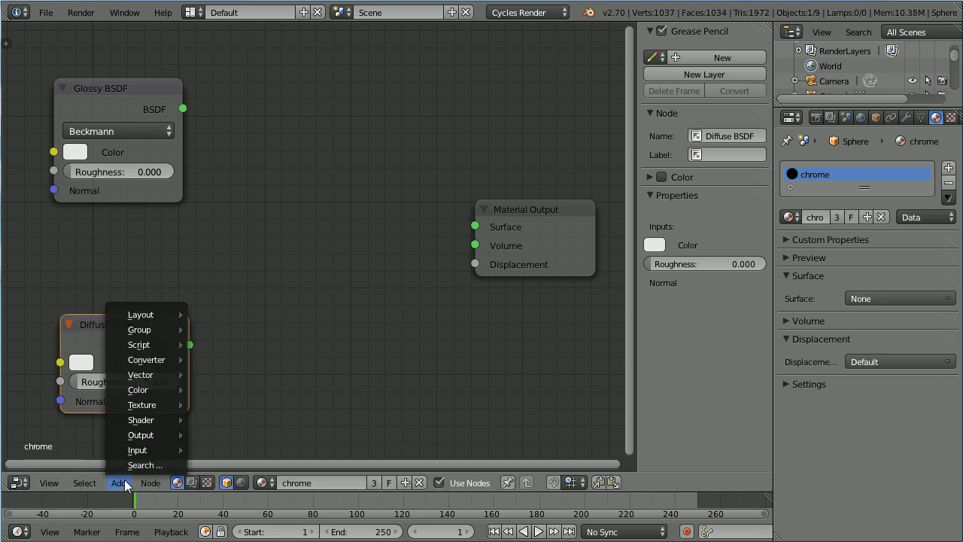
mouse_move(166, 425)
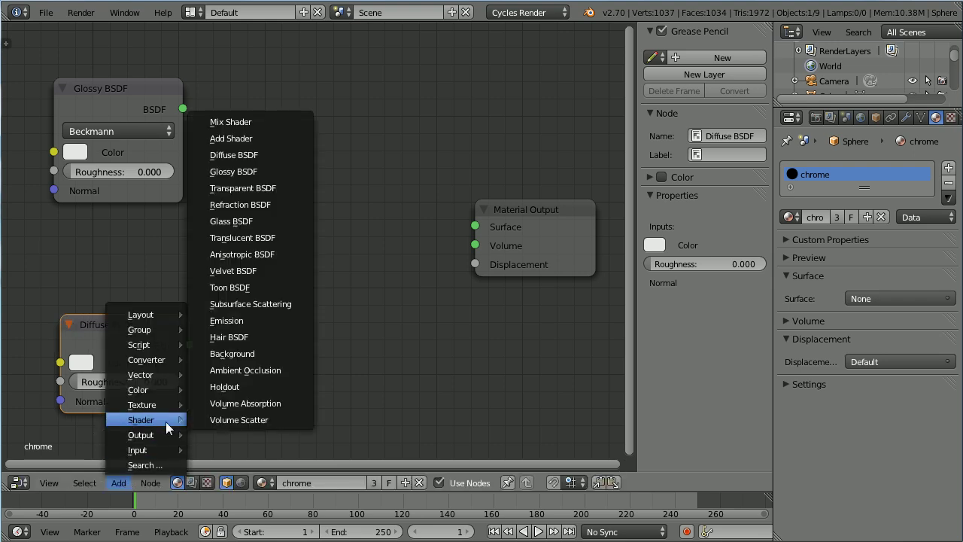
click(247, 122)
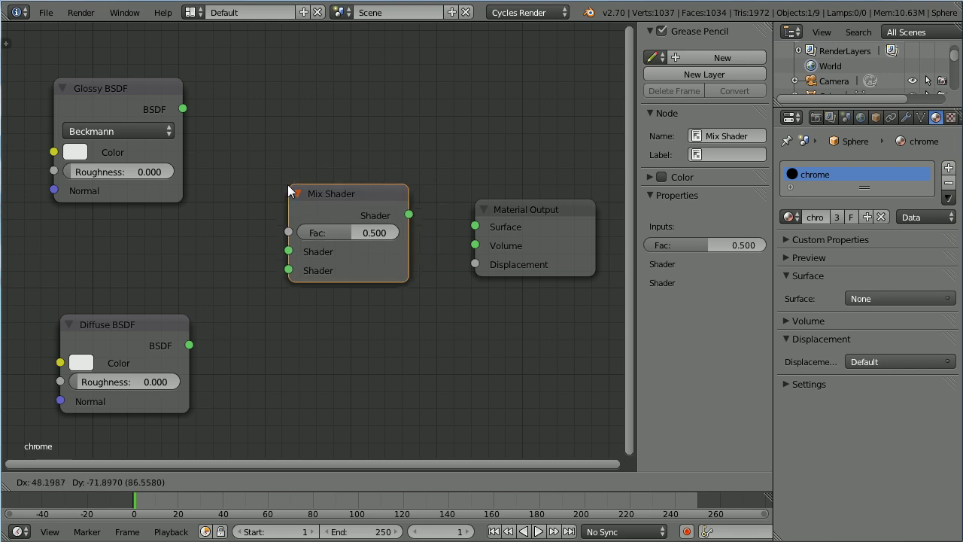
click(282, 191)
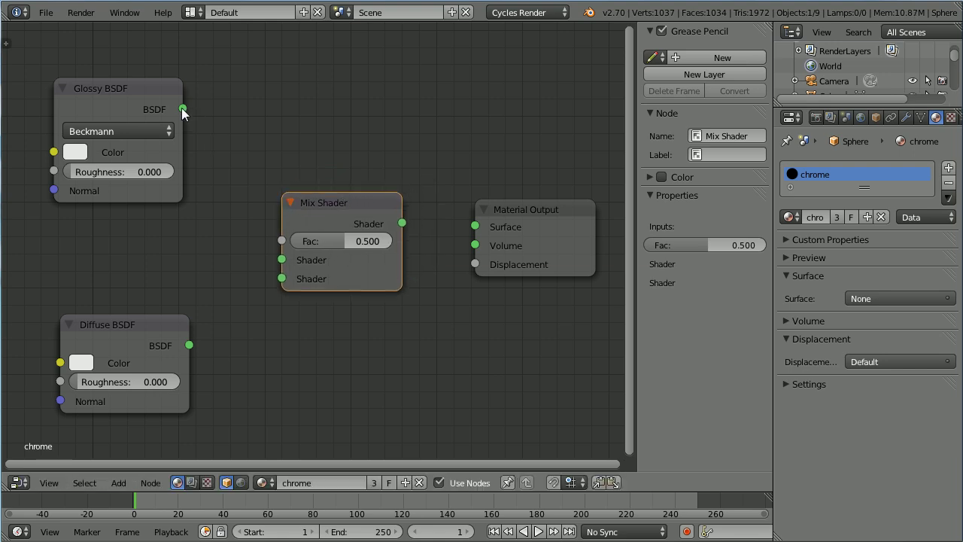
Step: Wire Glossy and Diffuse into the Mix Shader and the Mix Shader into Surface
drag(183, 109, 280, 260)
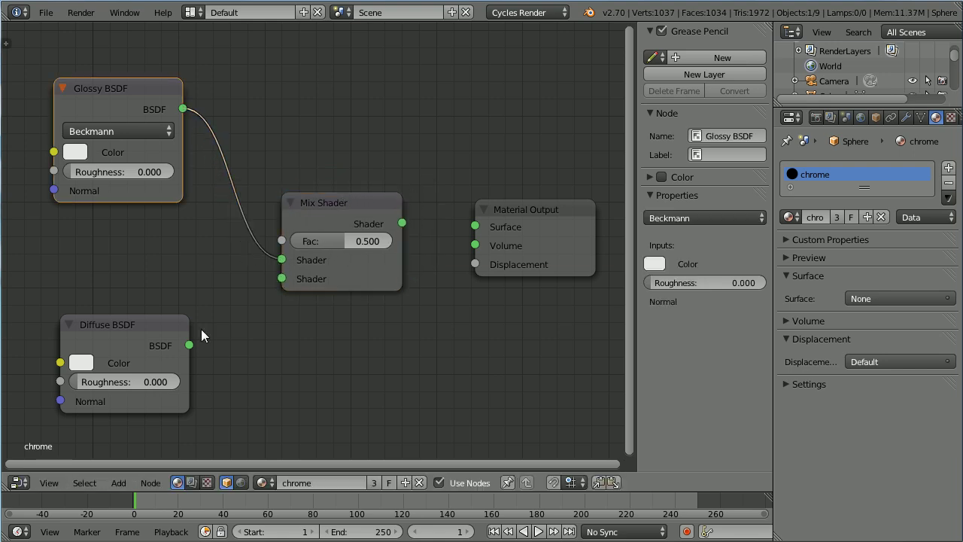
drag(190, 346, 282, 279)
drag(402, 222, 472, 220)
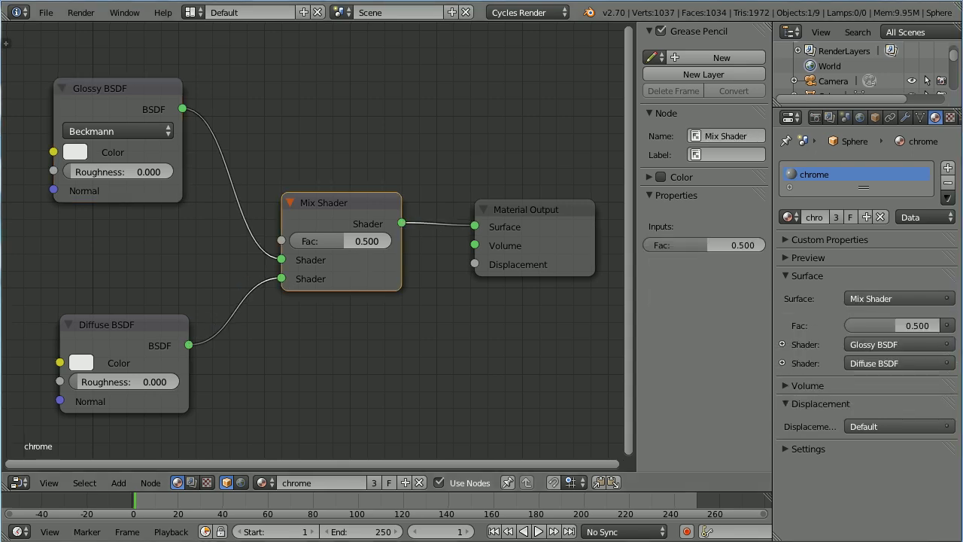
Step: Render the scene with the Glossy–Diffuse mix material in Cycles
key(F12)
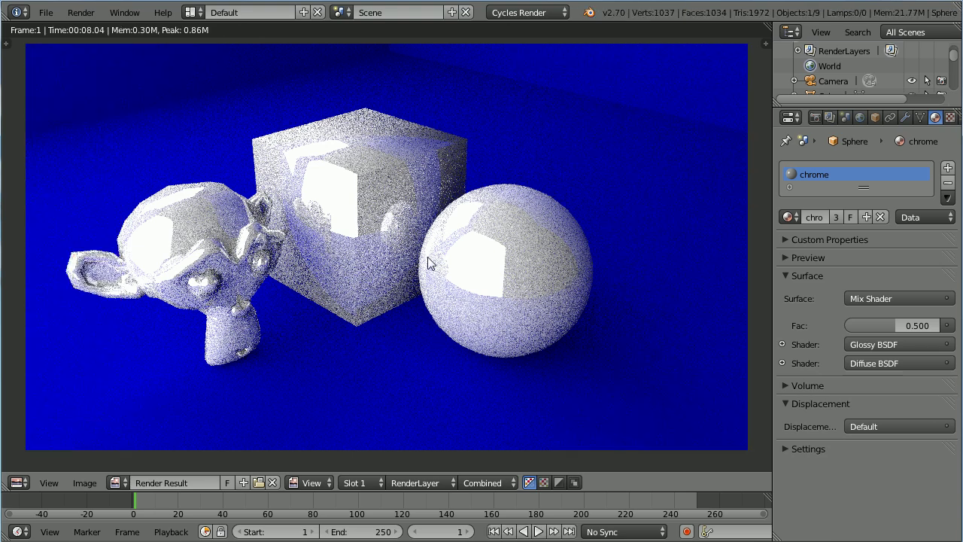
Step: Set the Mix Shader Fac to 0.05 and re-render the scene
key(Escape)
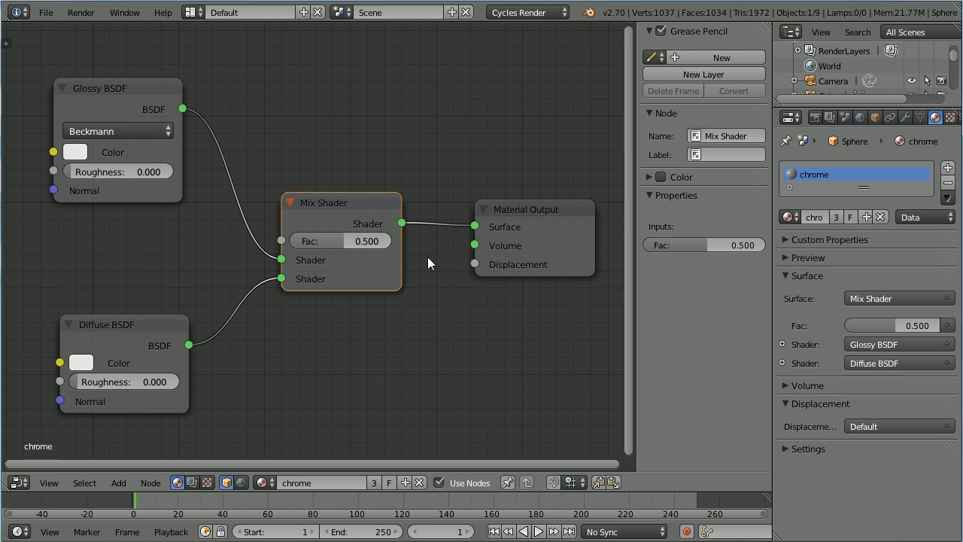
click(370, 245)
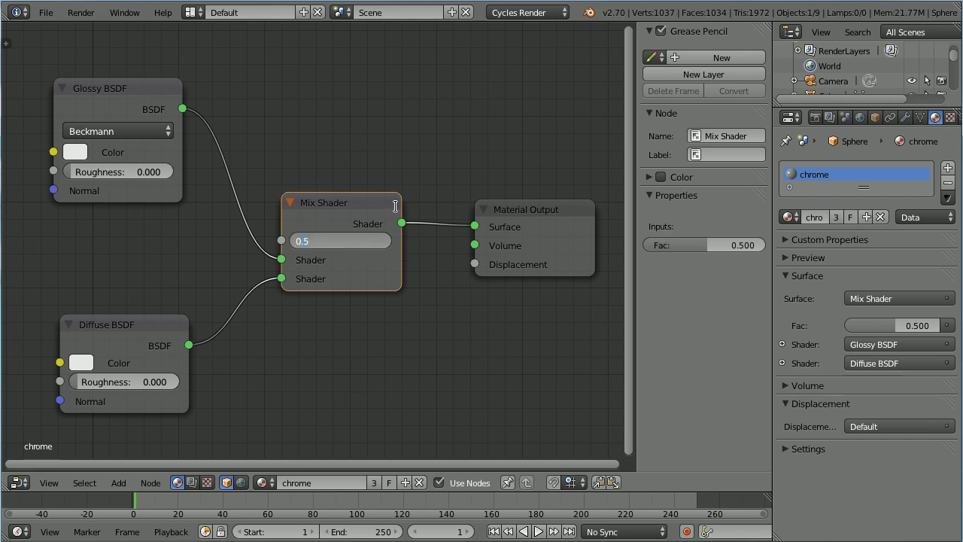
text(0.05)
key(Return)
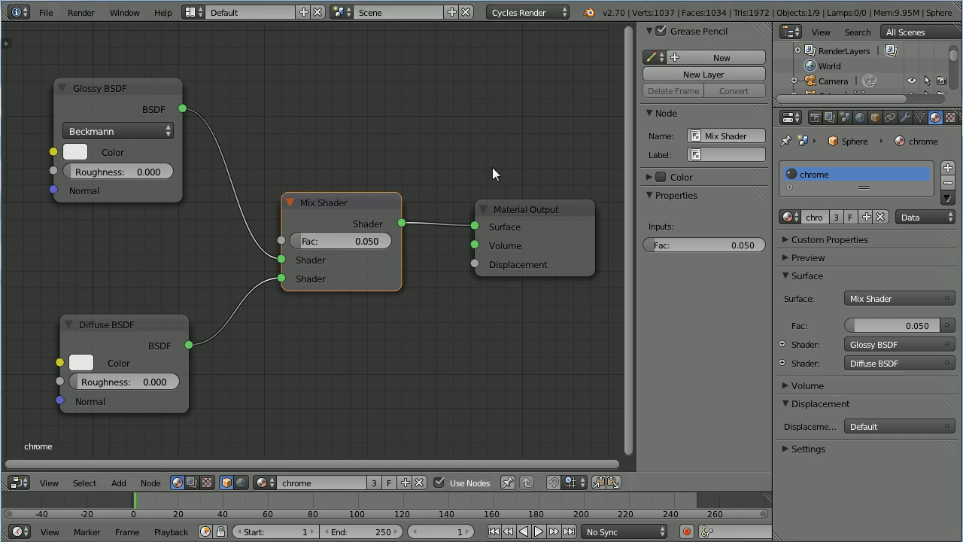
key(F12)
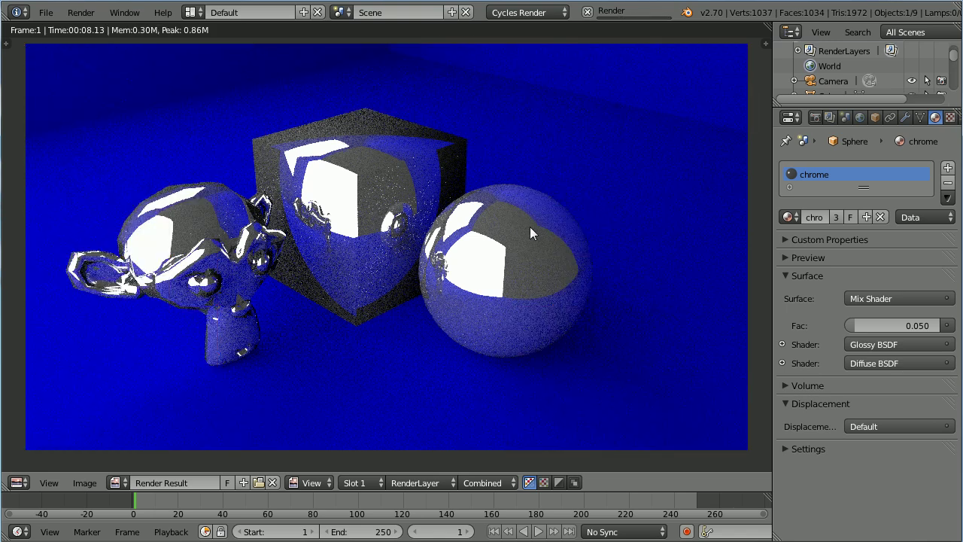
Step: Set the Diffuse BSDF colour to RGB 0.5, 0.5, 0.5
key(Escape)
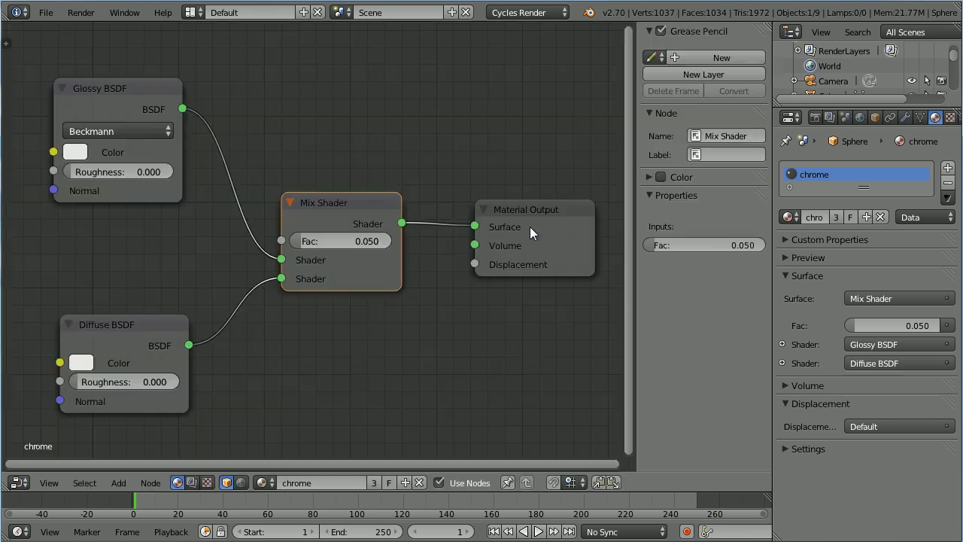
click(88, 362)
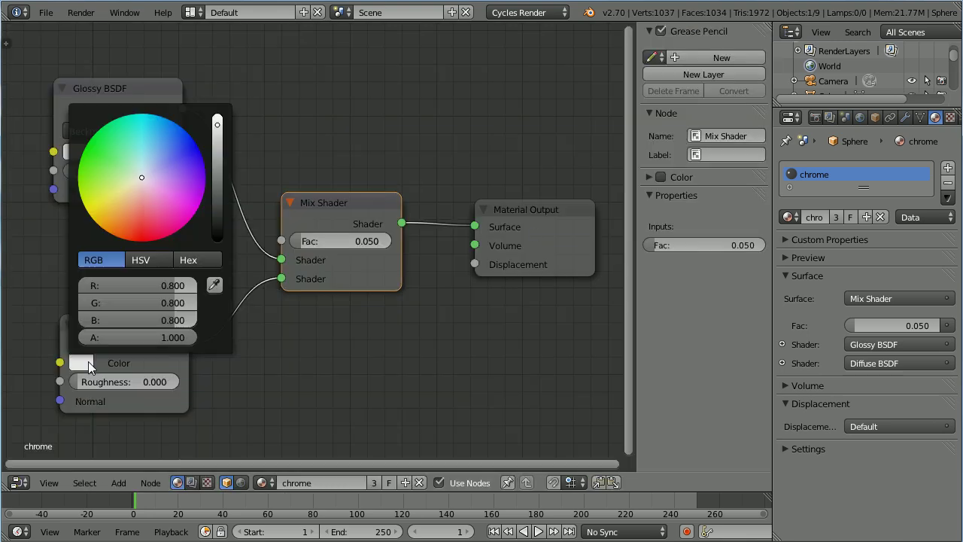
click(174, 285)
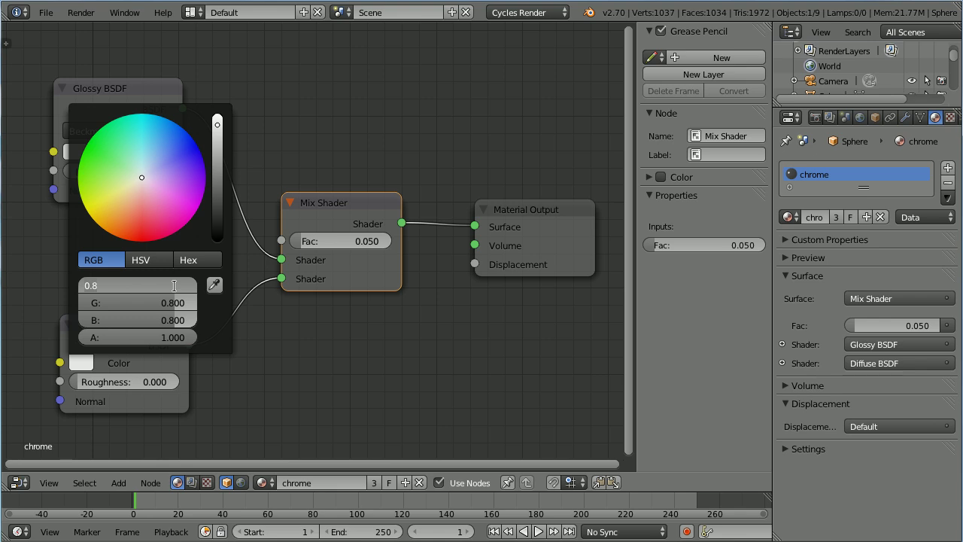
text(0.5)
key(Tab)
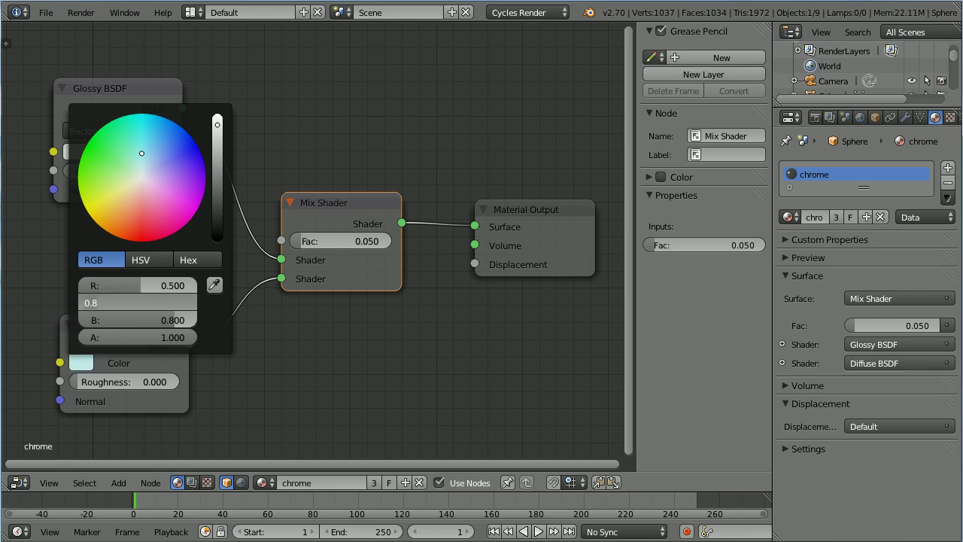
key(BackSpace)
text(.5)
key(Tab)
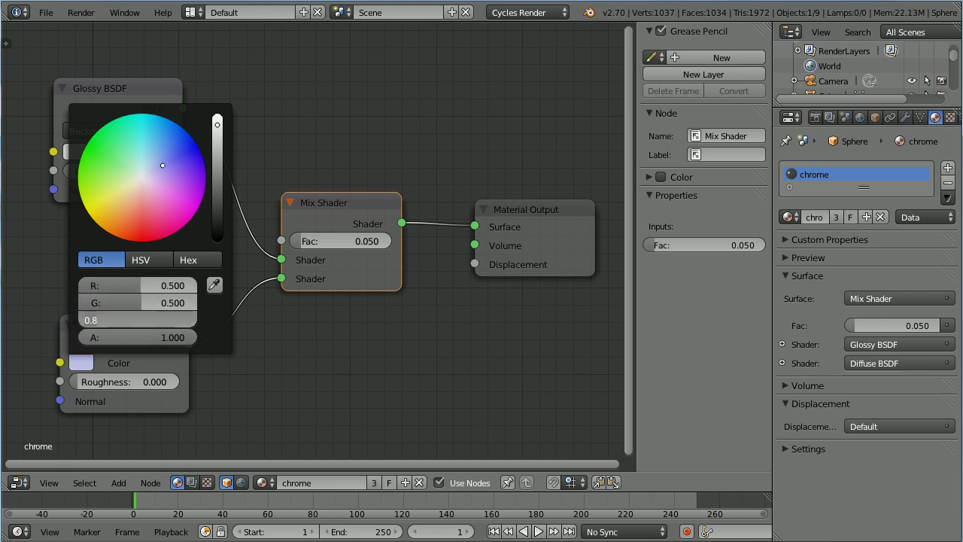
key(BackSpace)
text(.5)
key(Return)
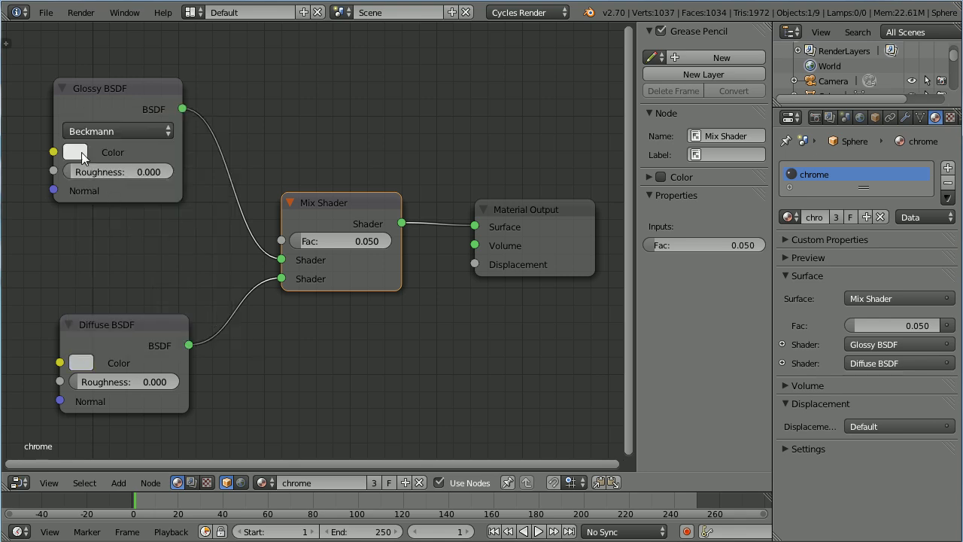
Step: Set the Glossy BSDF colour to RGB 0.5, 0.5, 0.5
click(82, 156)
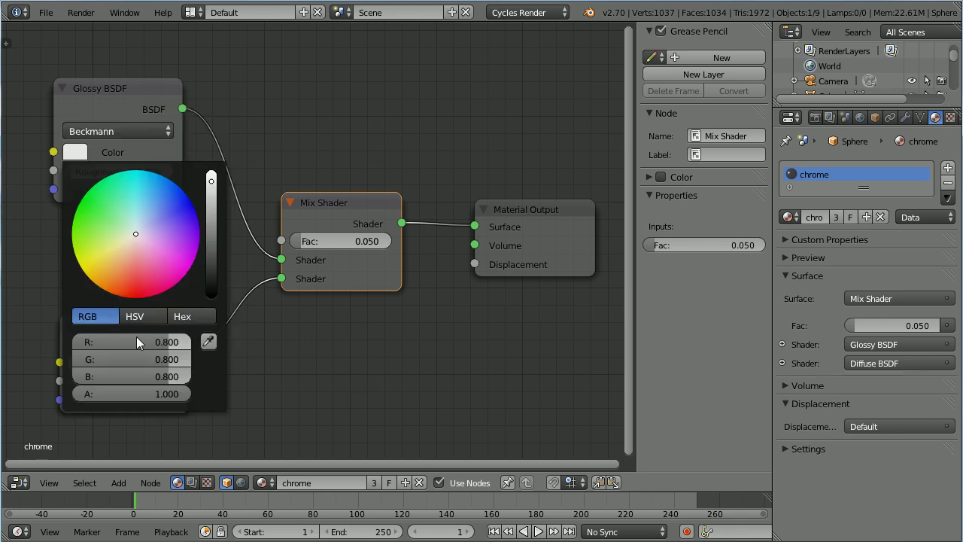
click(169, 341)
text(.5)
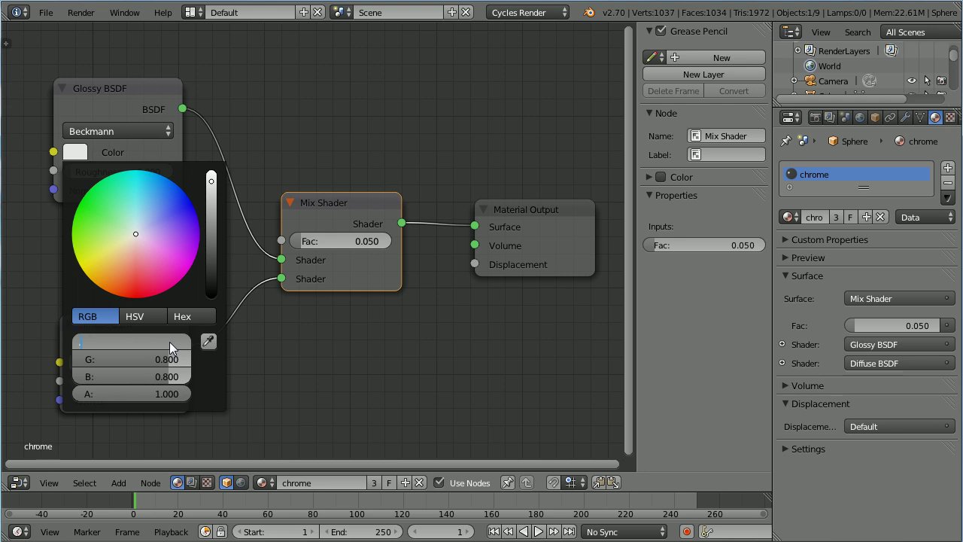
key(Tab)
text(.5)
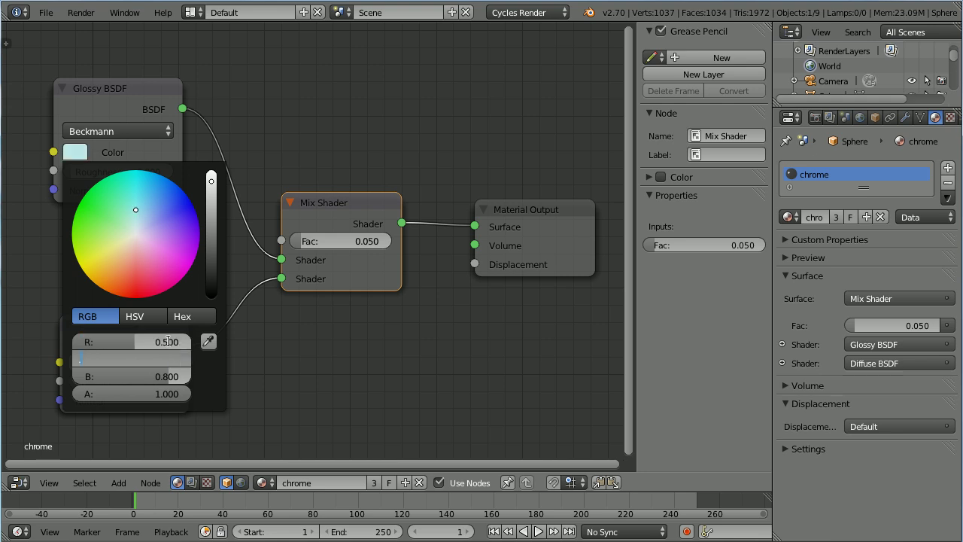
key(Tab)
key(BackSpace)
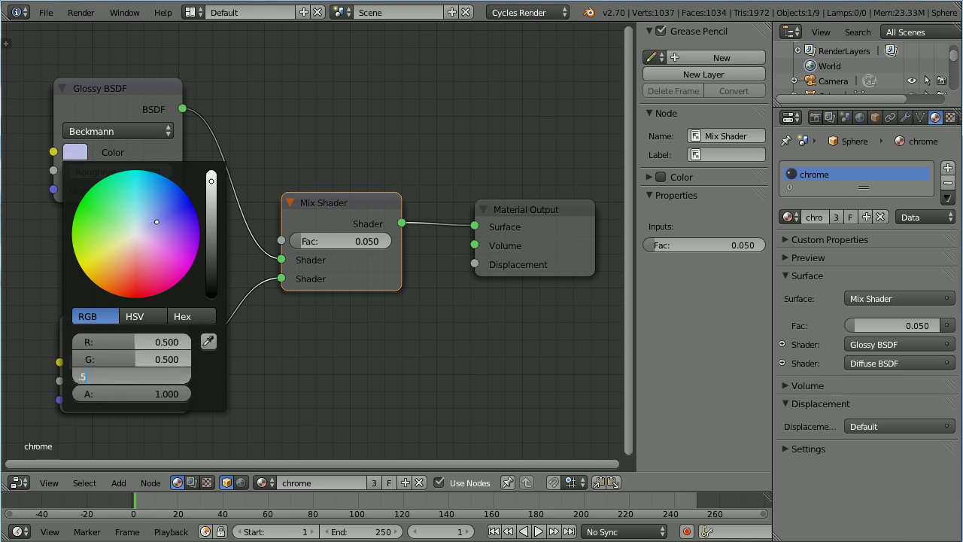
text(.5)
key(Return)
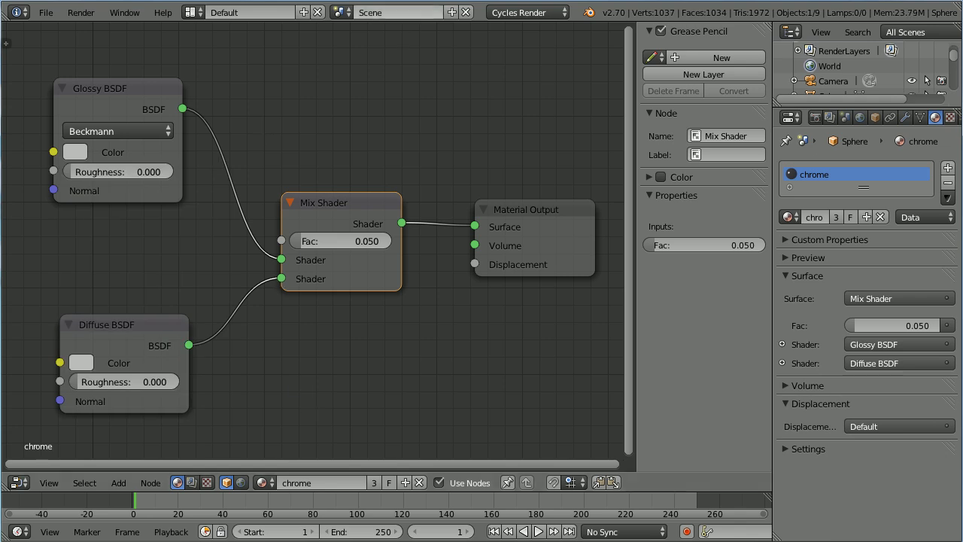
Step: Set Cycles render samples to 100 under Sampling and render the frame
click(815, 118)
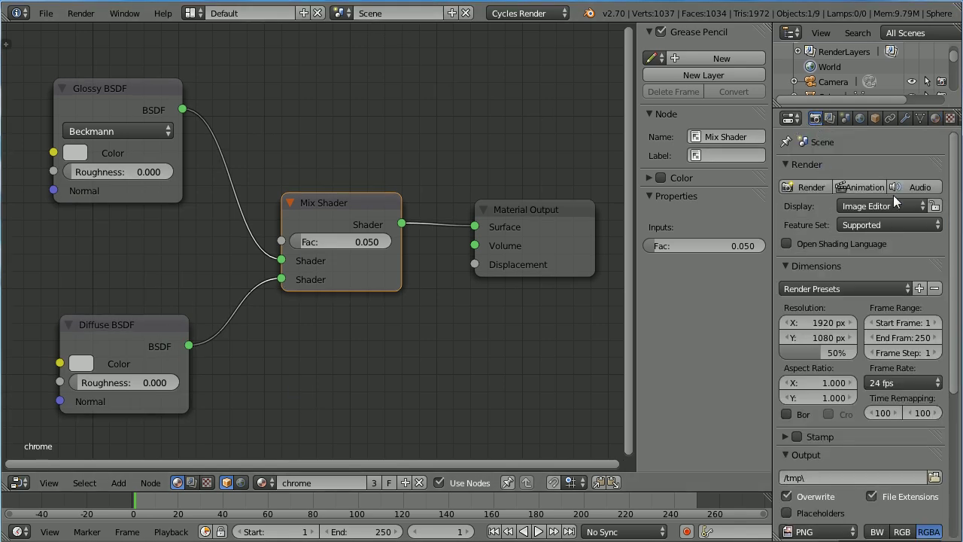
scroll(893, 203, down, 5)
scroll(828, 316, down, 1)
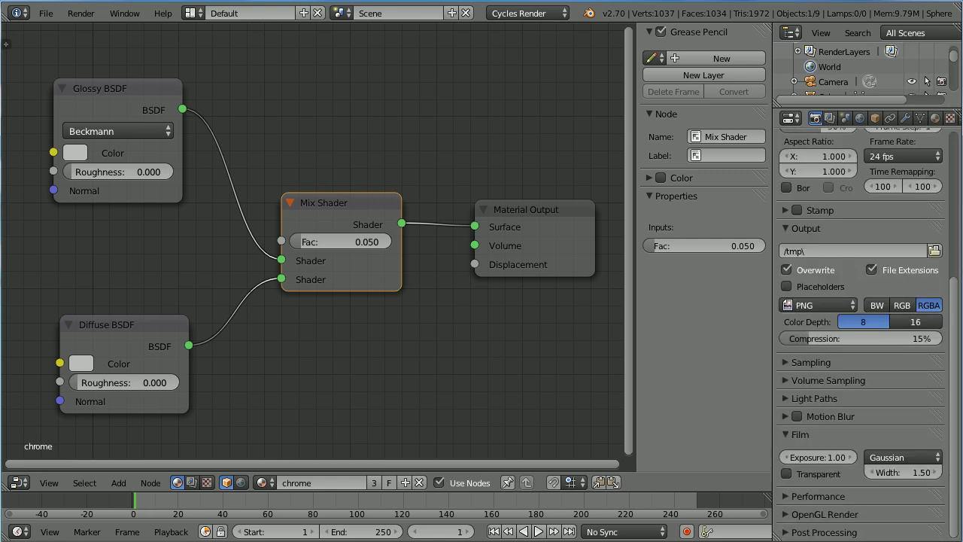
click(784, 360)
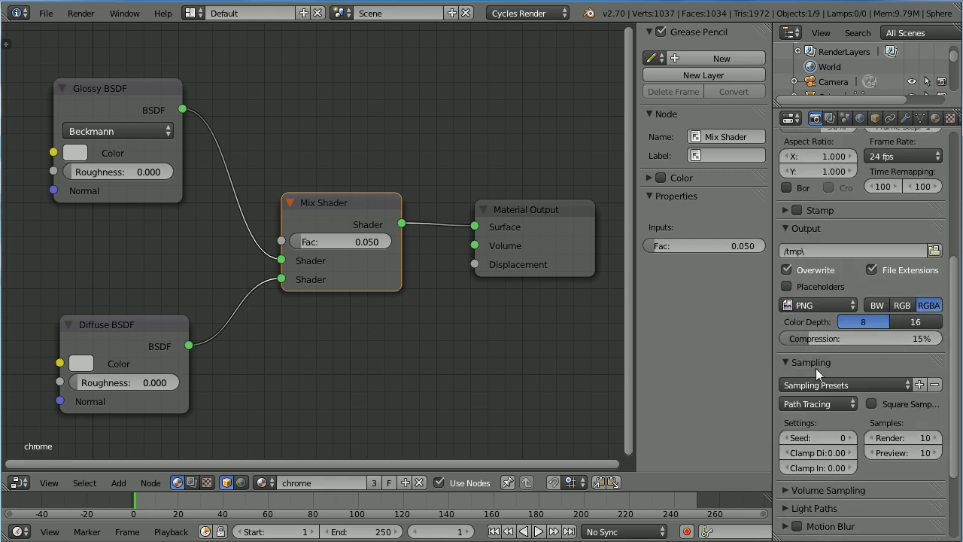
click(901, 437)
text(100)
key(Return)
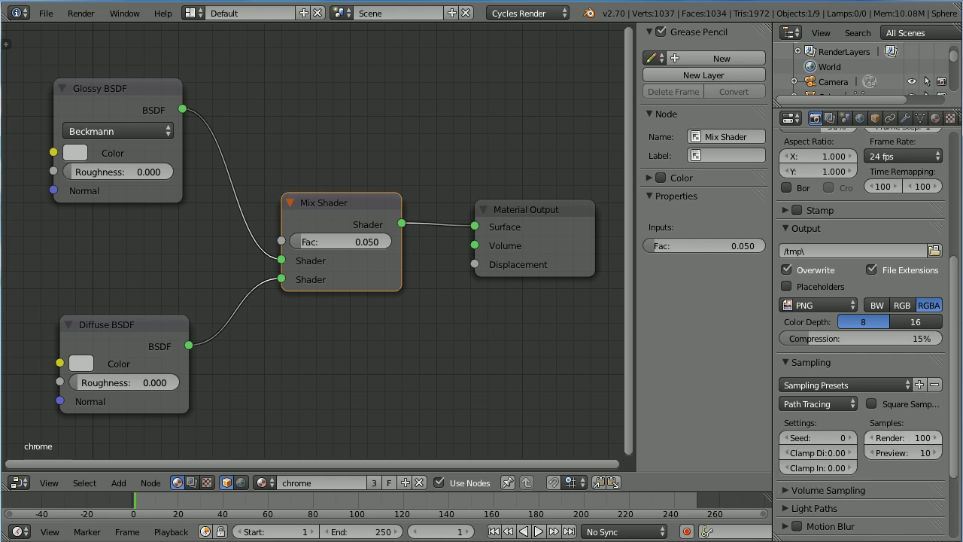
key(F12)
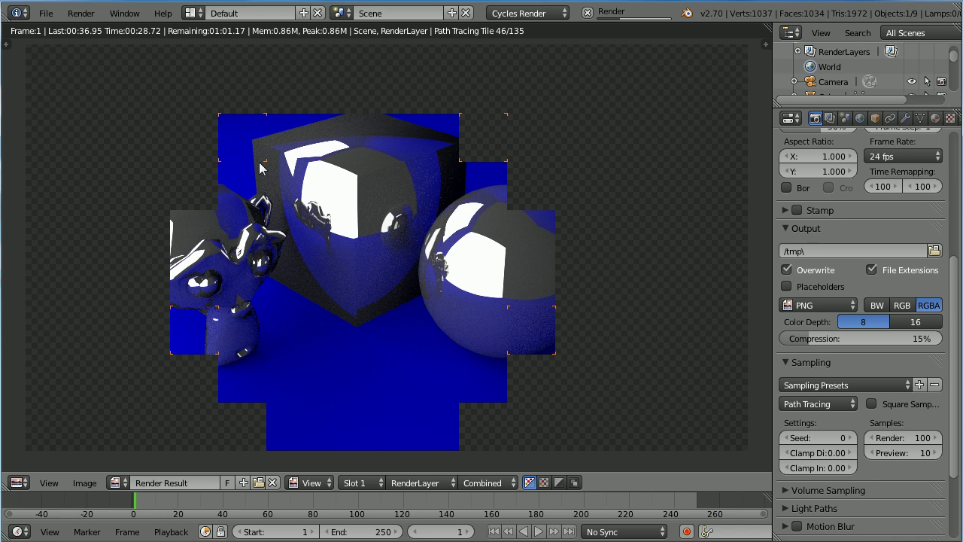
Step: Back in the shader node editor, make the Glossy BSDF colour gold (R 0.9, G 0.6, B 0)
click(18, 482)
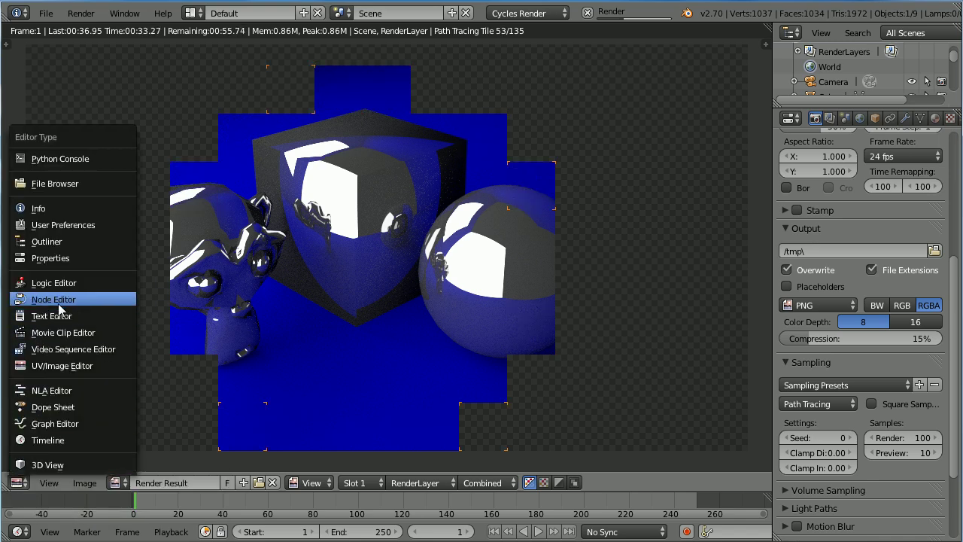
click(99, 300)
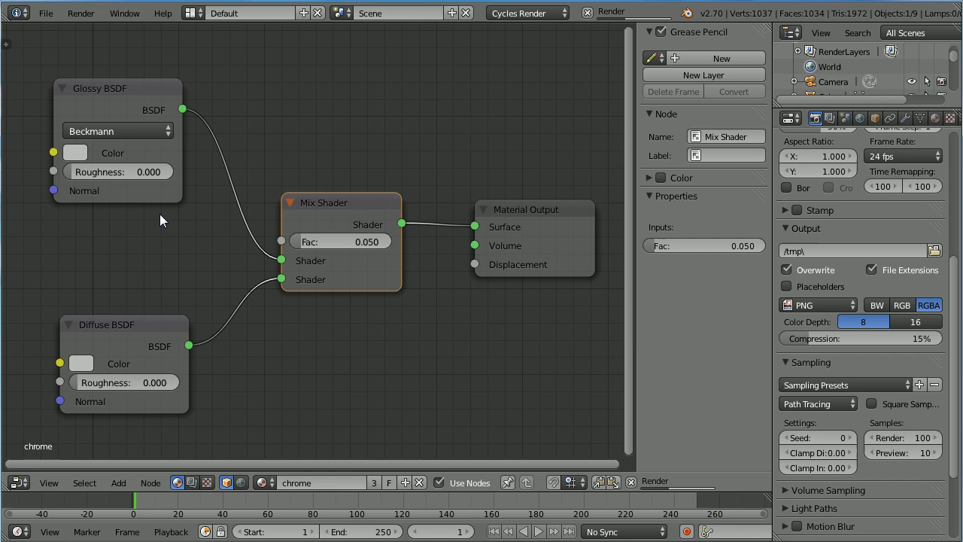
click(80, 154)
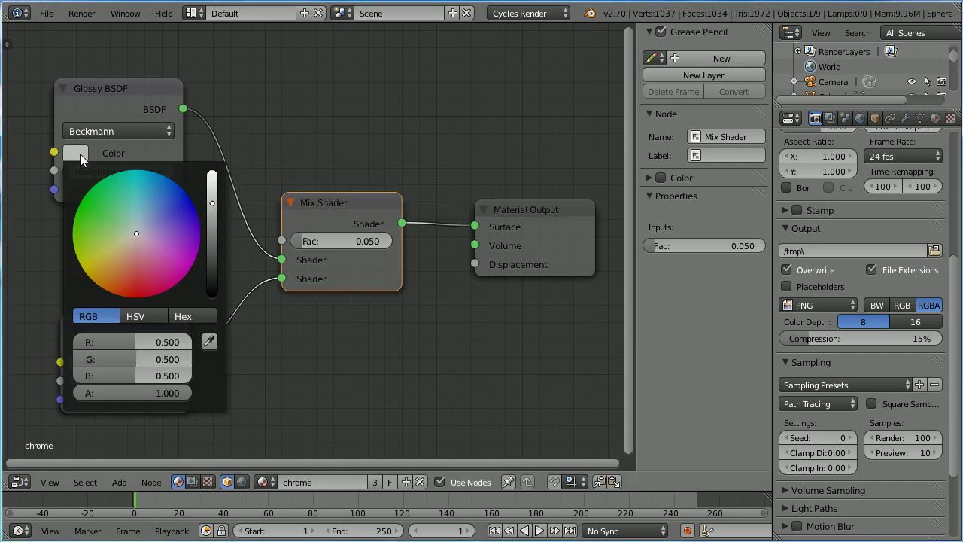
click(130, 340)
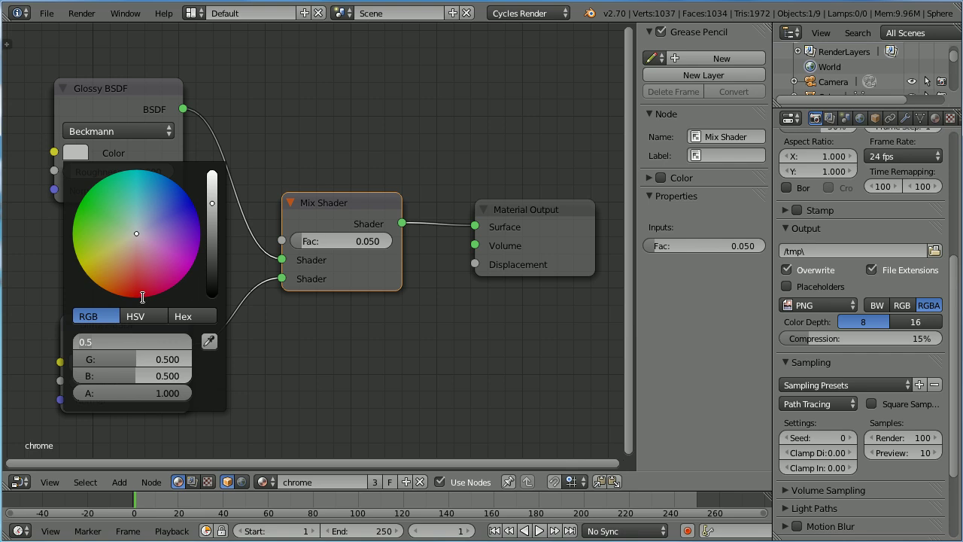
key(BackSpace)
key(Tab)
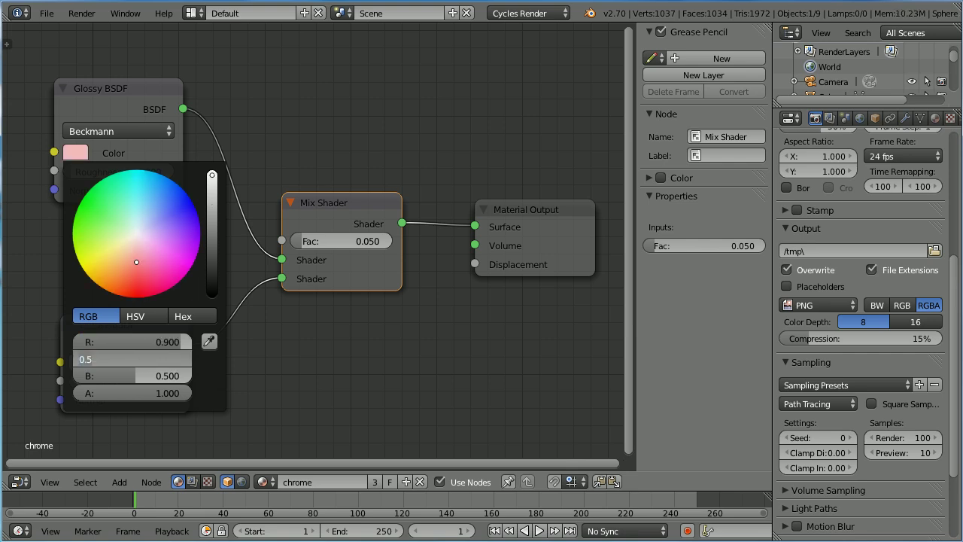
key(BackSpace)
text(.6)
key(Tab)
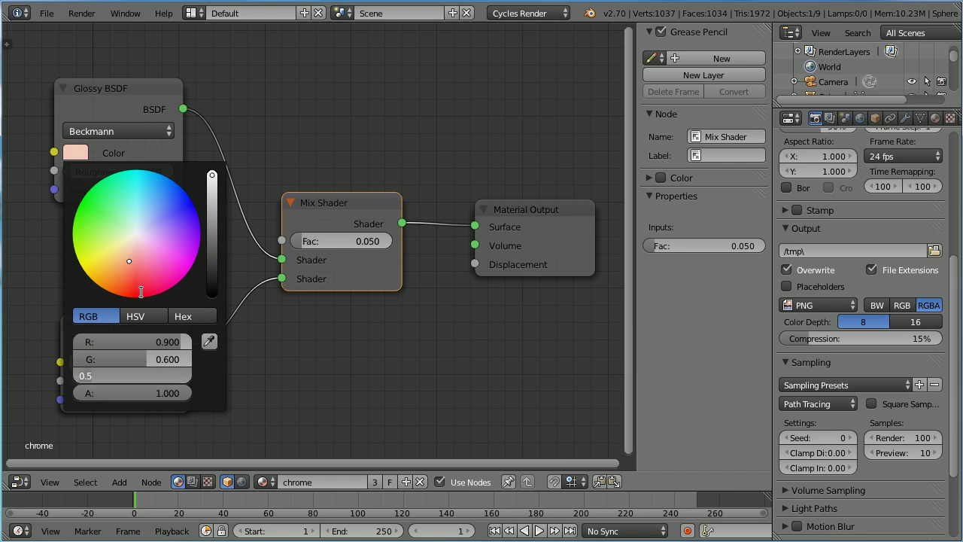
text(0)
key(Return)
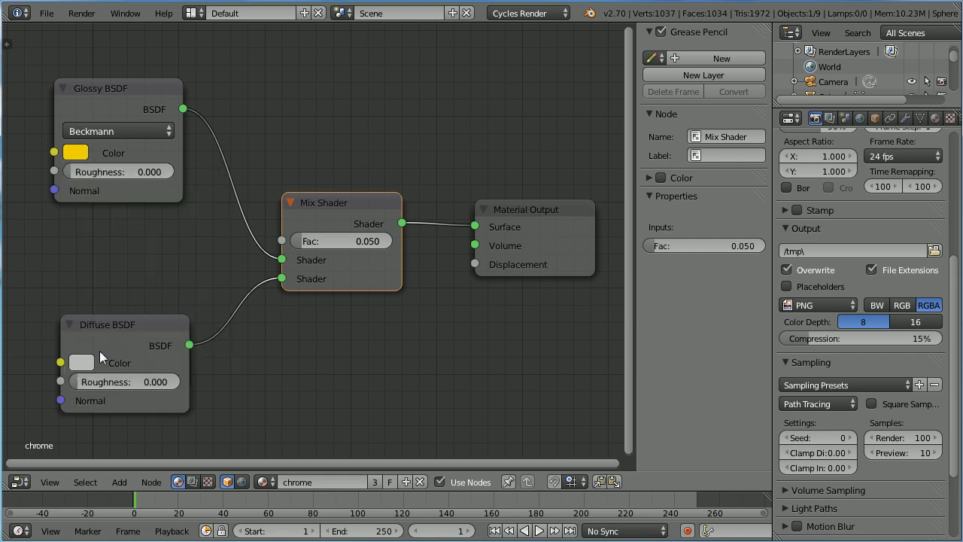
Step: Give the Diffuse BSDF the same gold colour (R 0.9, G 0.6, B 0)
click(92, 369)
click(142, 285)
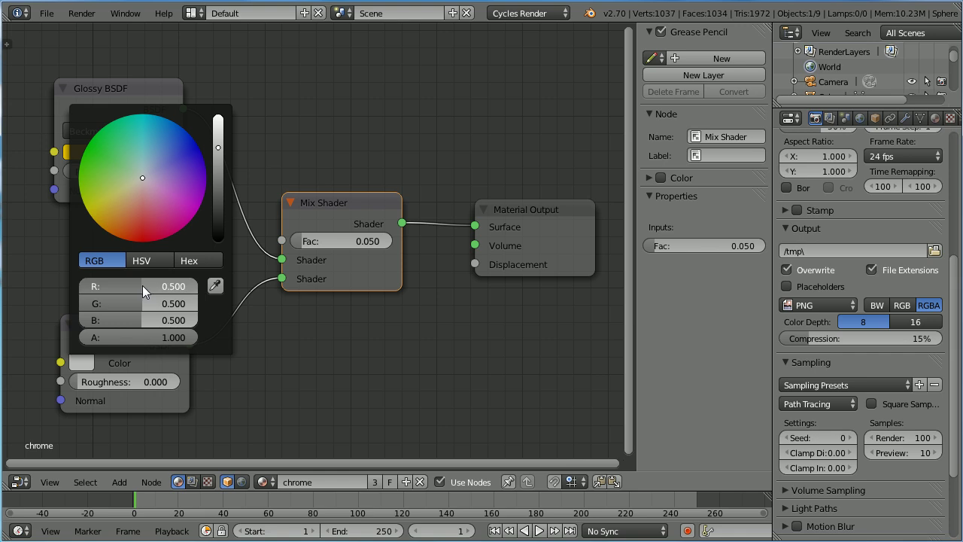
text(.9)
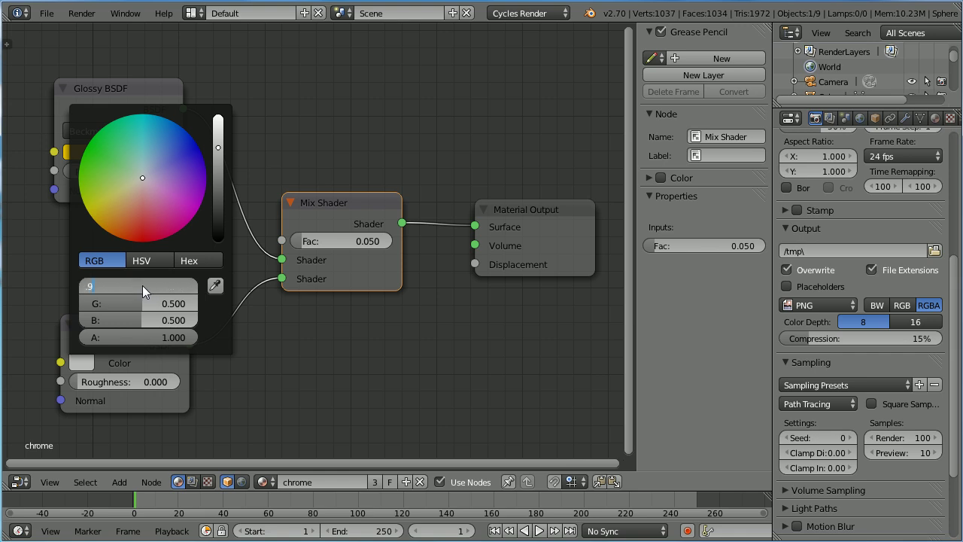
key(Tab)
key(BackSpace)
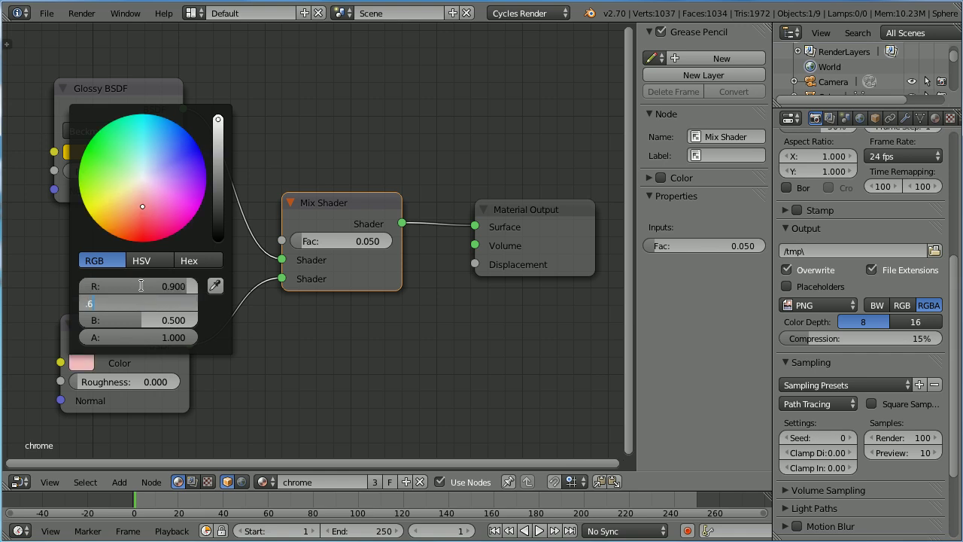
key(Tab)
text(0)
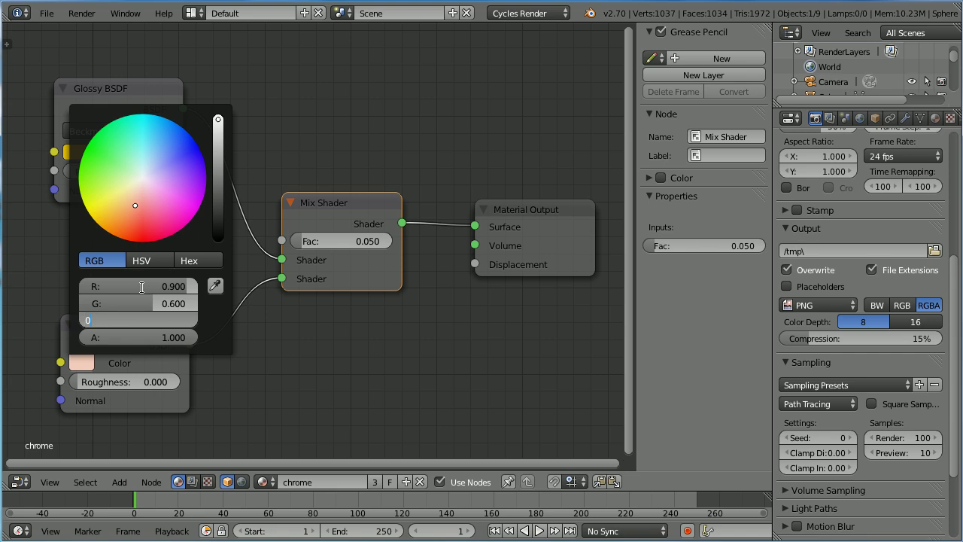
key(Return)
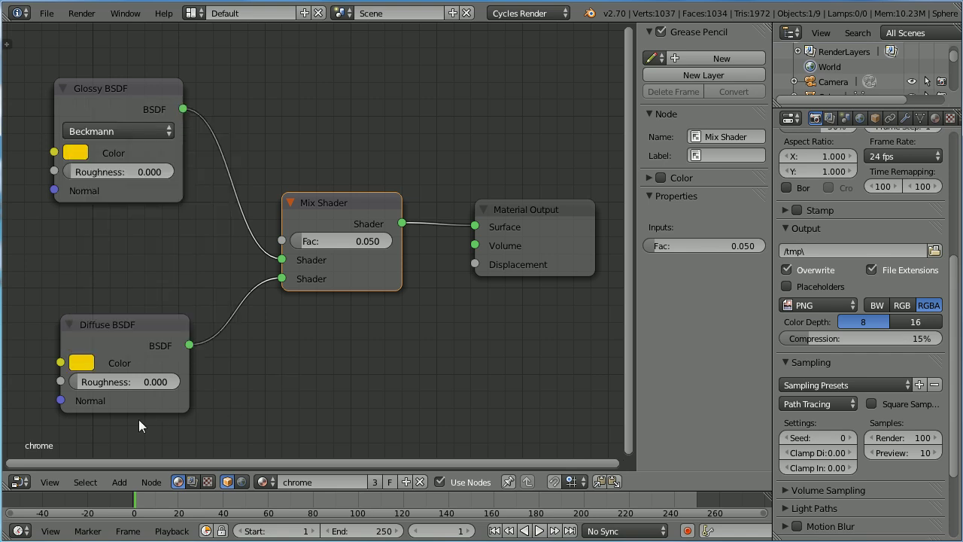
Step: In the 3D viewport, set the walls material Color to R 0.02, G 0.01, B 0
click(20, 482)
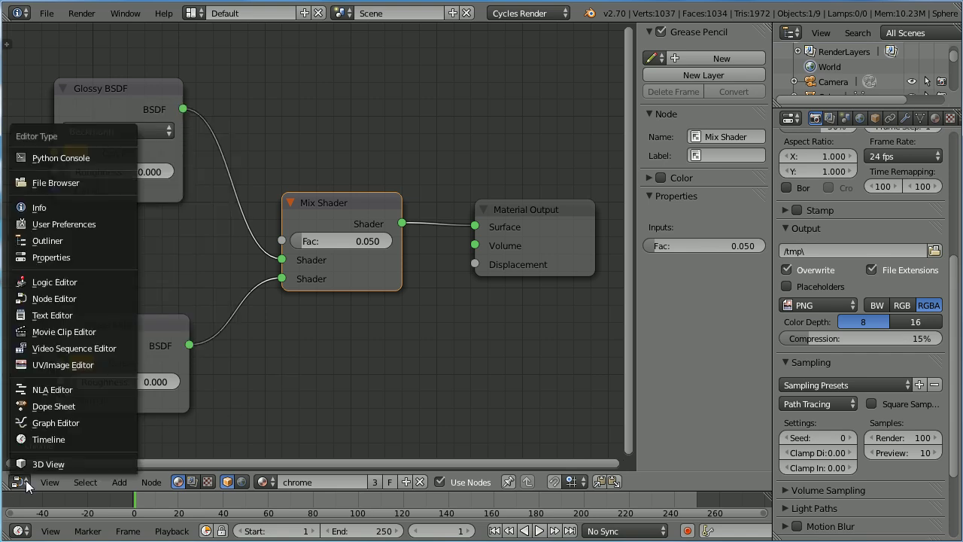
click(60, 463)
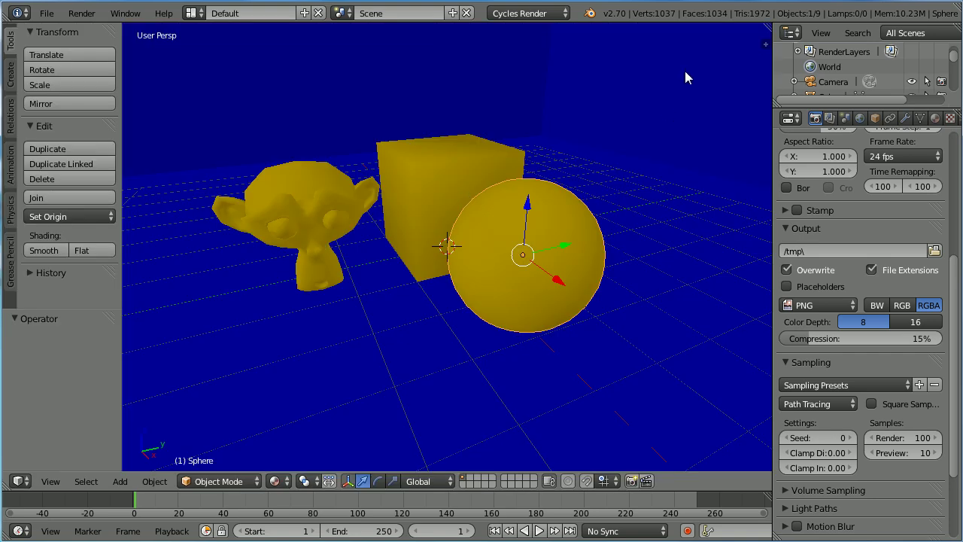
click(935, 118)
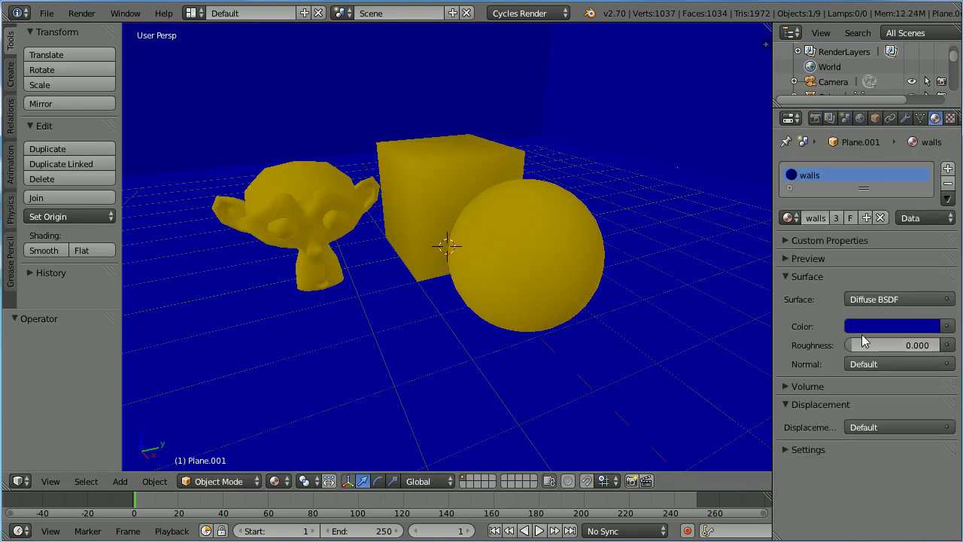
click(867, 331)
click(863, 266)
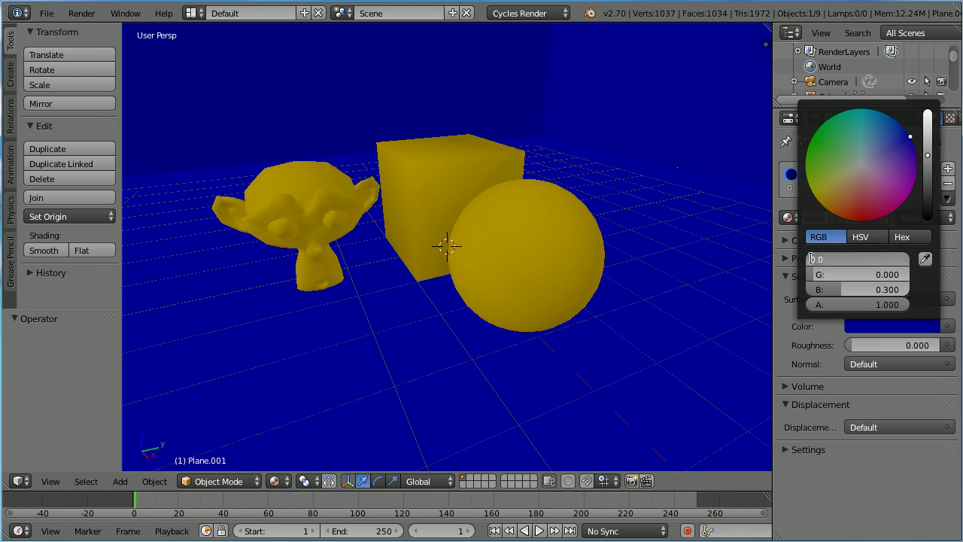
text(2)
key(Return)
click(835, 277)
text(0.0)
key(ctrl+a)
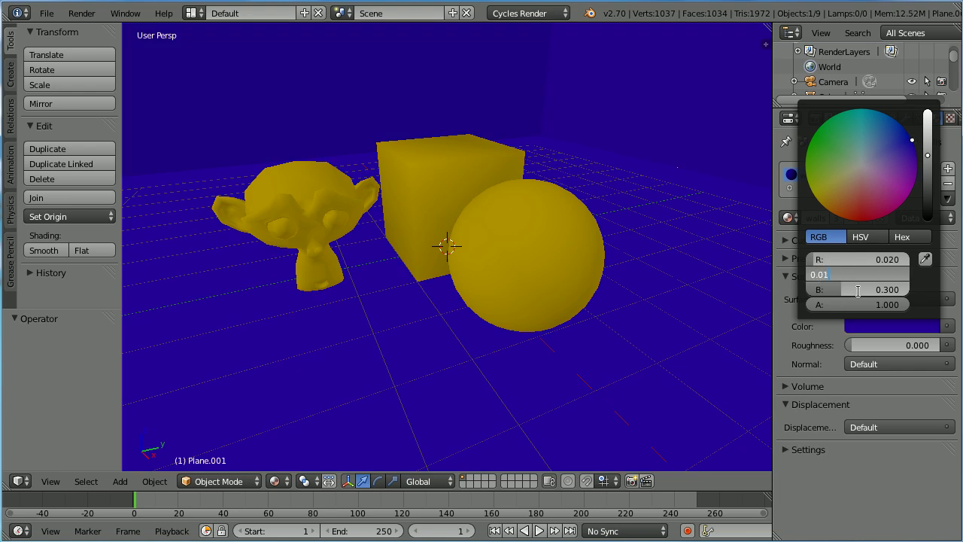
key(Return)
click(841, 289)
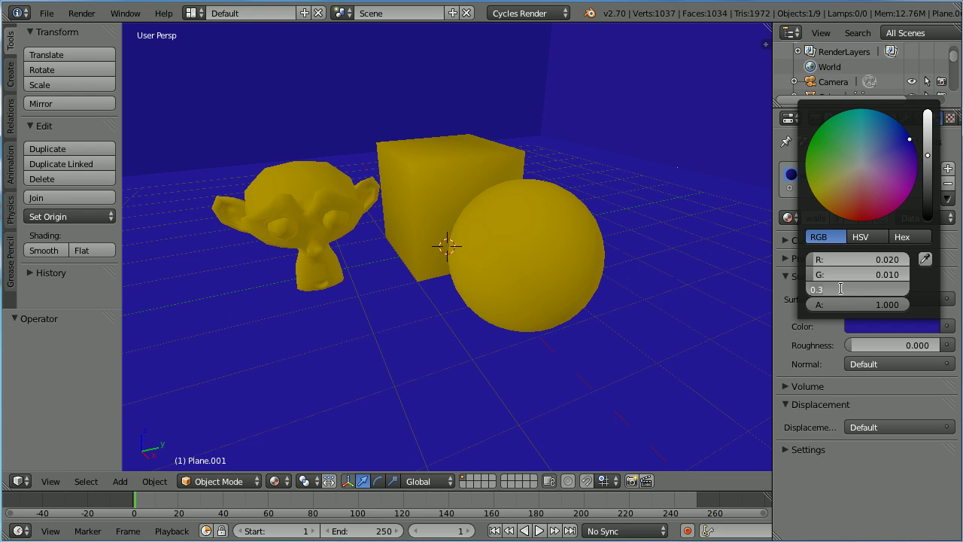
text(0)
key(Return)
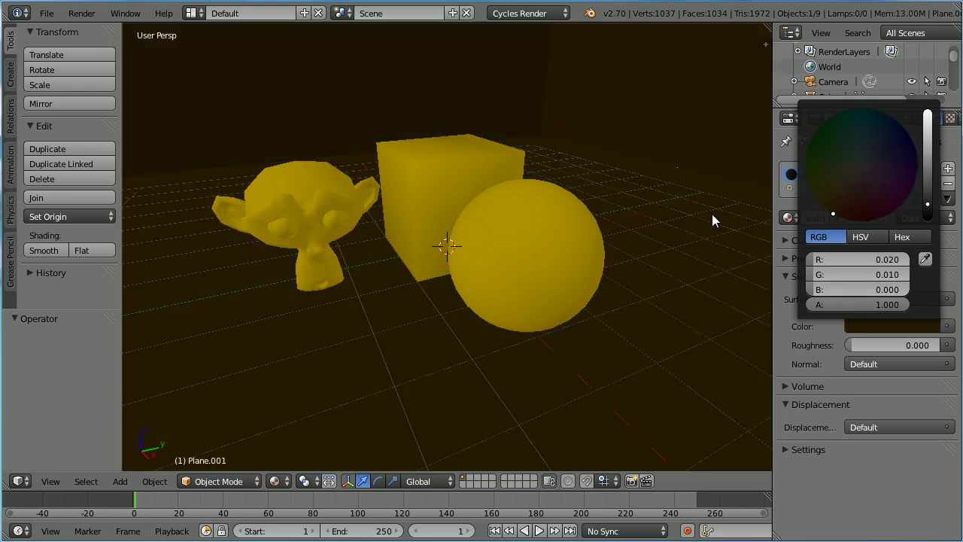
Step: Start a fresh Cycles render (F12) of the gold objects in the dark brown room
key(F12)
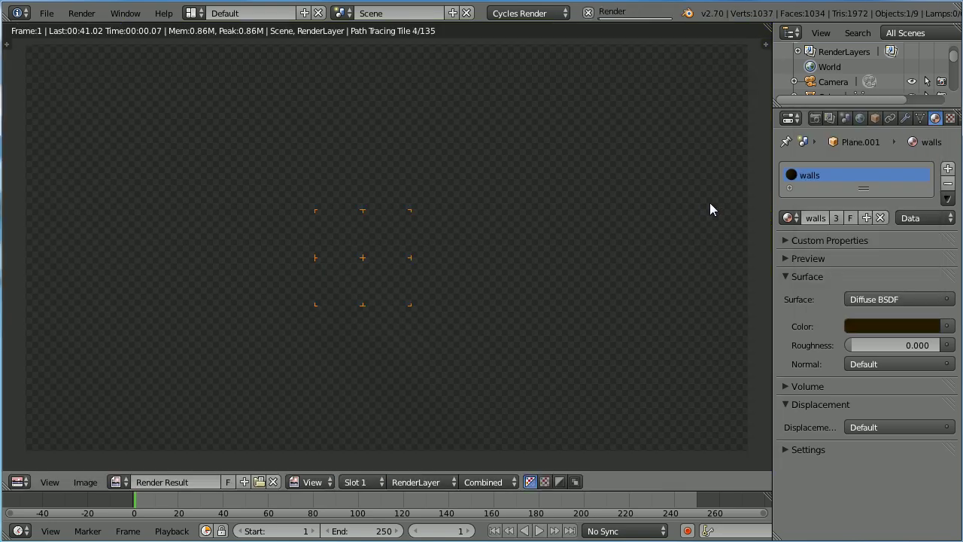